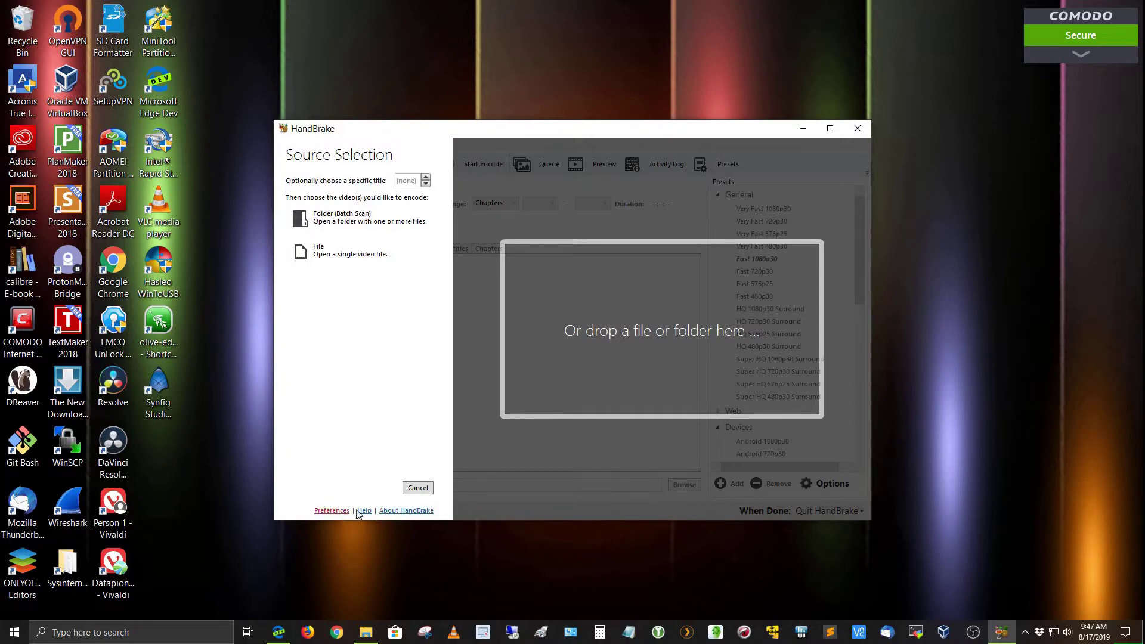
Open the HandBrake website from the program's About information and review the downloads offered for other platforms
left_click(389, 511)
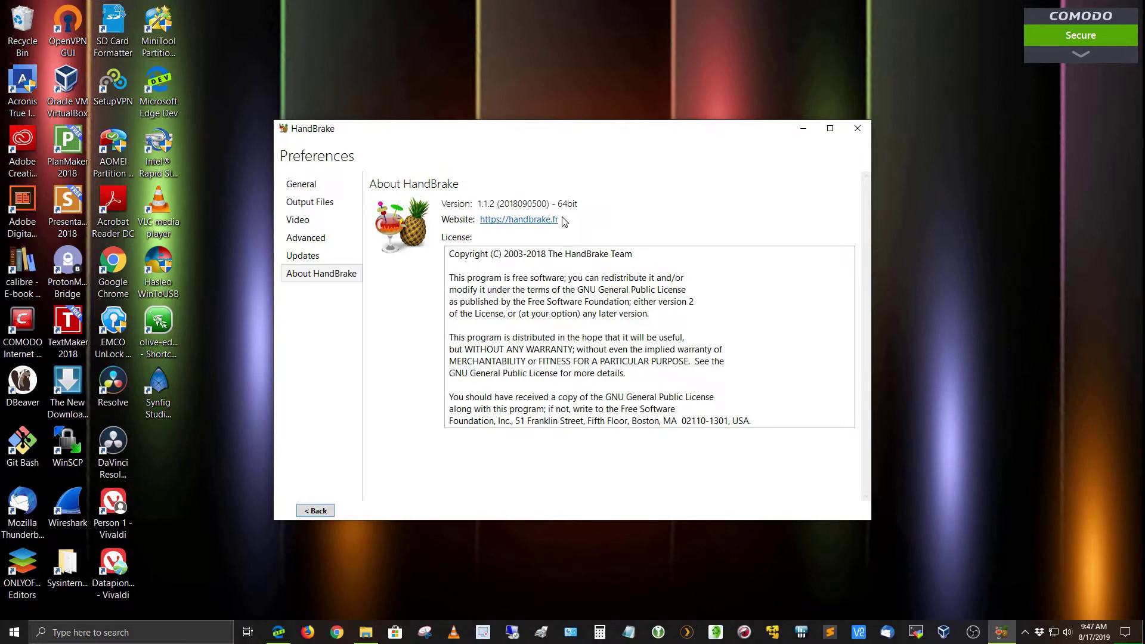
left_click(502, 222)
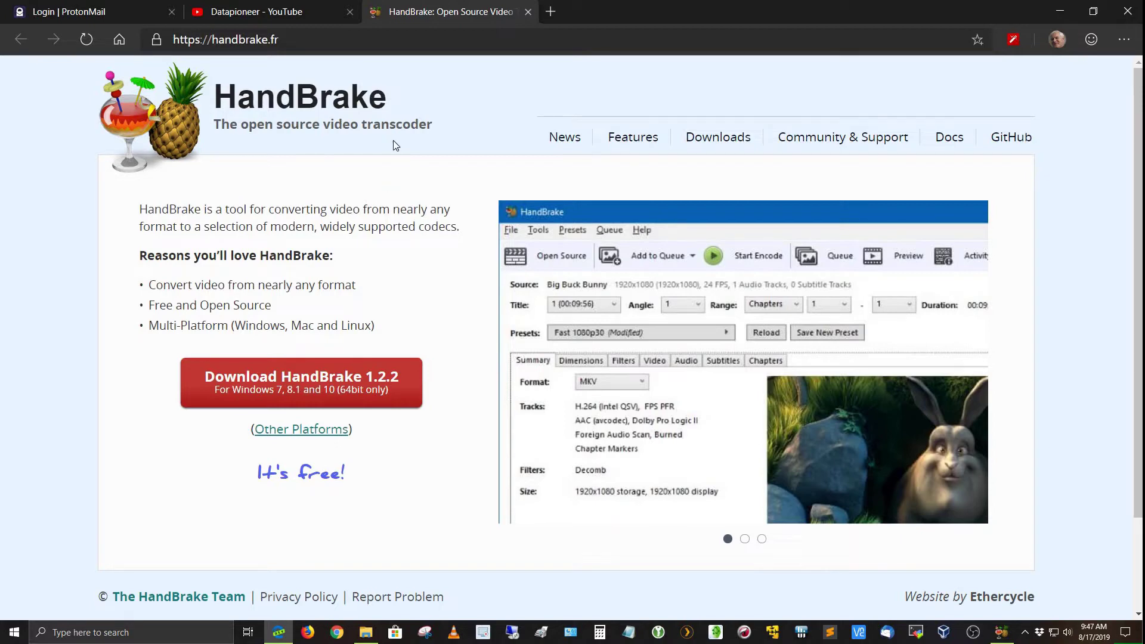
left_click(231, 391)
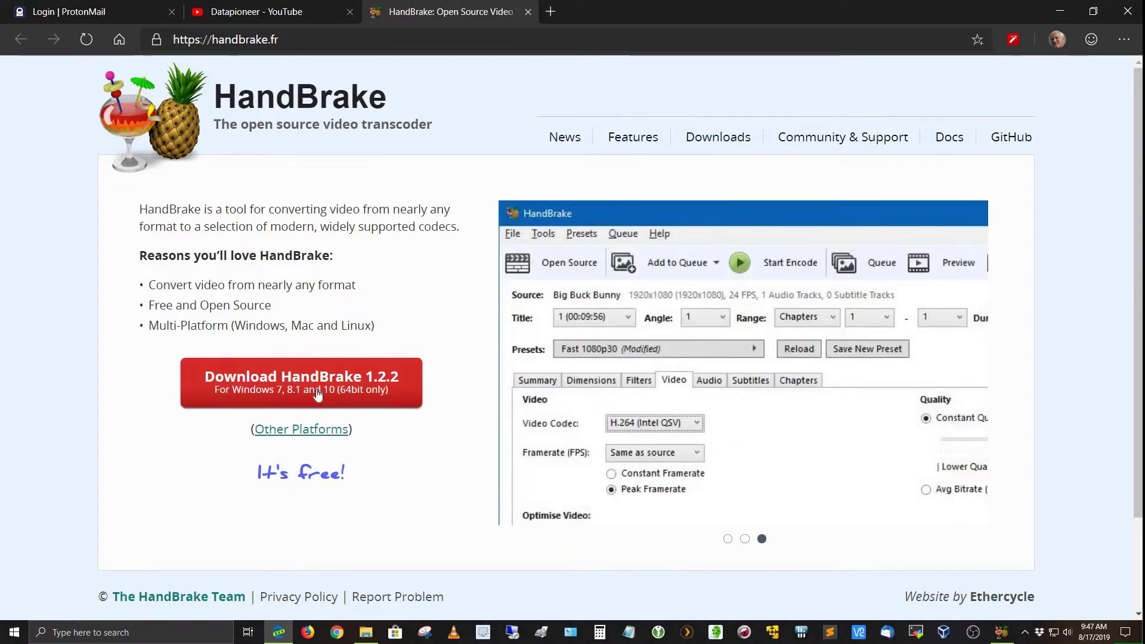
left_click(278, 405)
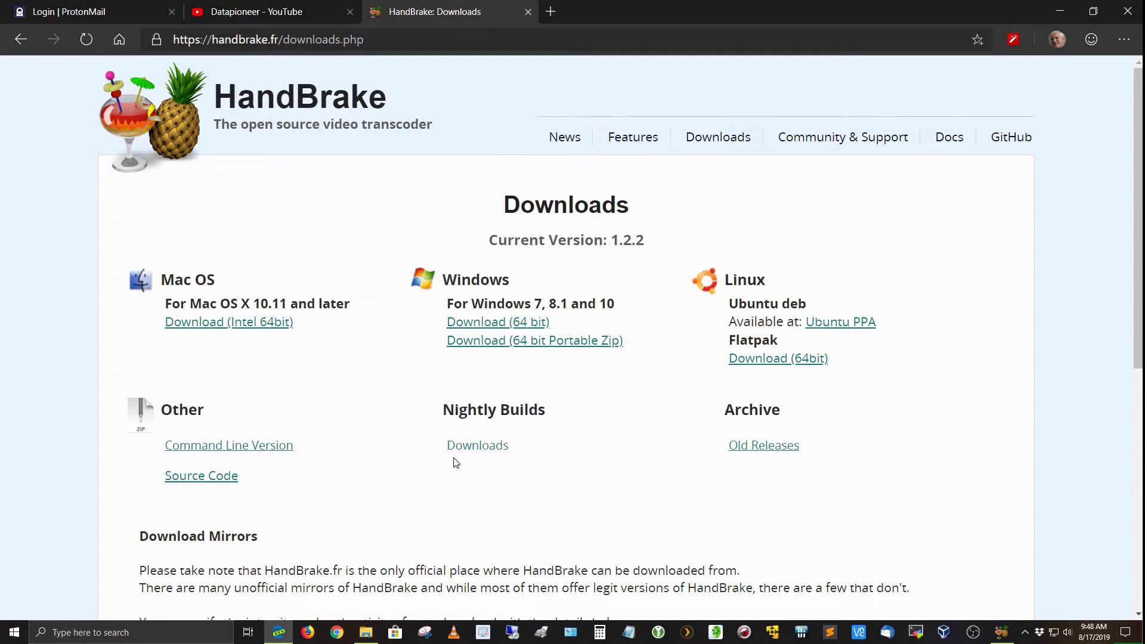
left_click(480, 449)
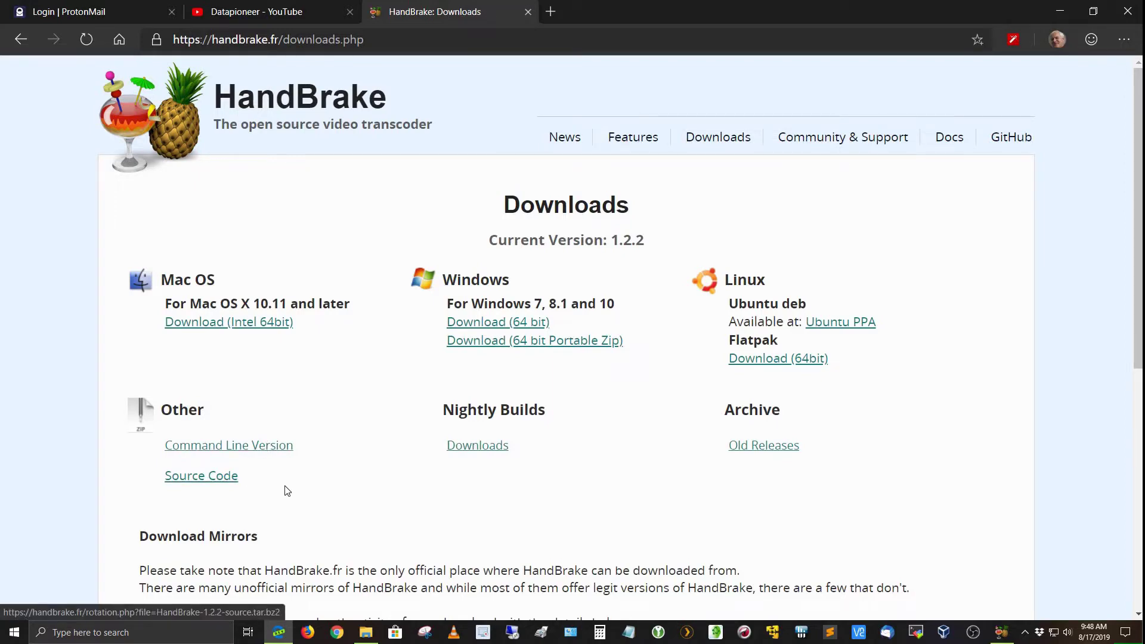
scroll(286, 490, "down", 3)
scroll(287, 490, "down", 2)
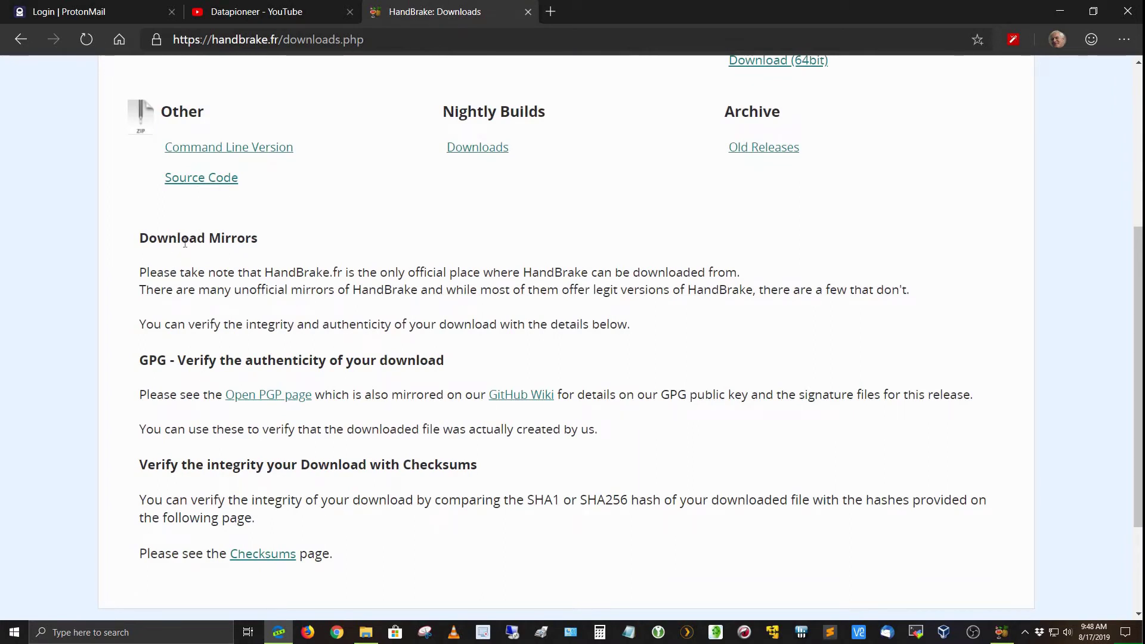
scroll(209, 366, "up", 5)
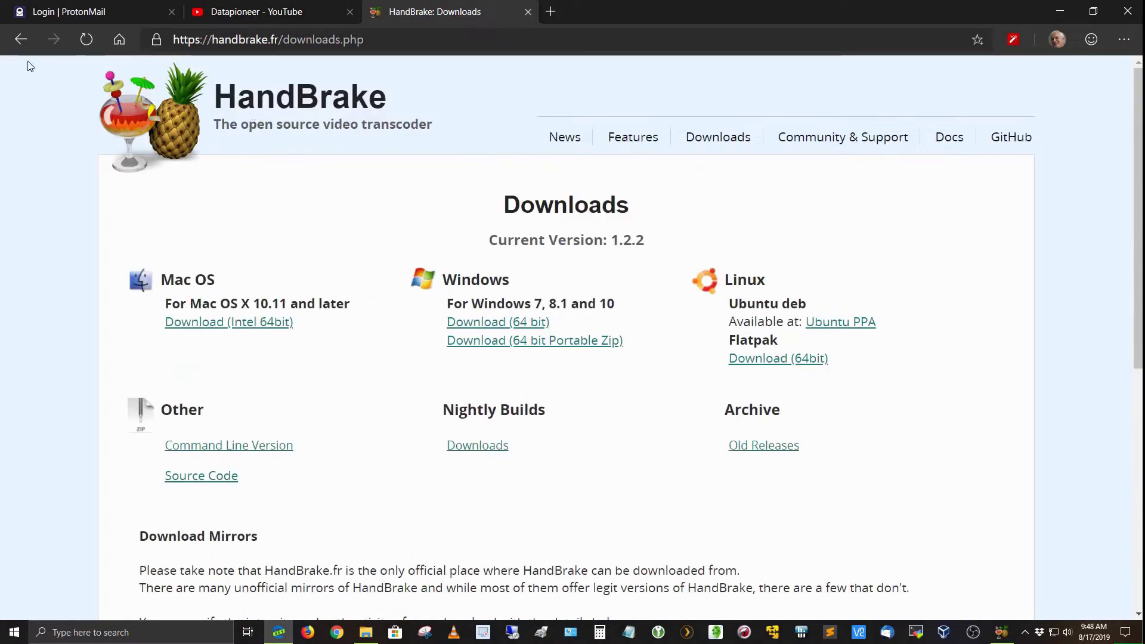
Return to the website's home page, view the English documentation for HandBrake 1.2.0-1.2.2, and minimize the browser
left_click(19, 39)
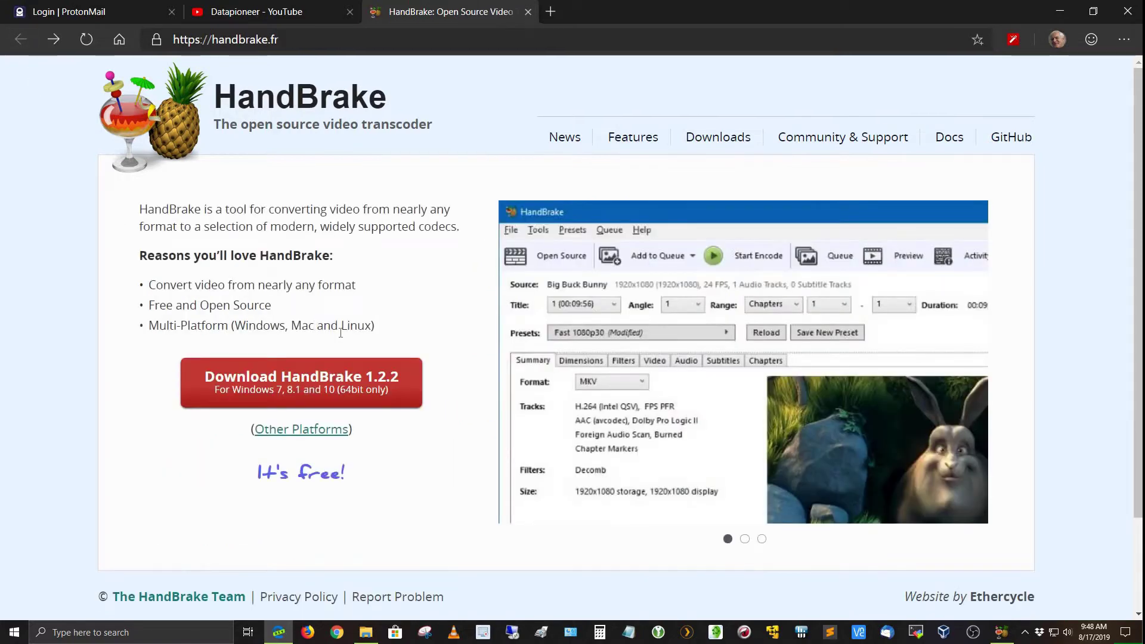
scroll(341, 332, "down", 2)
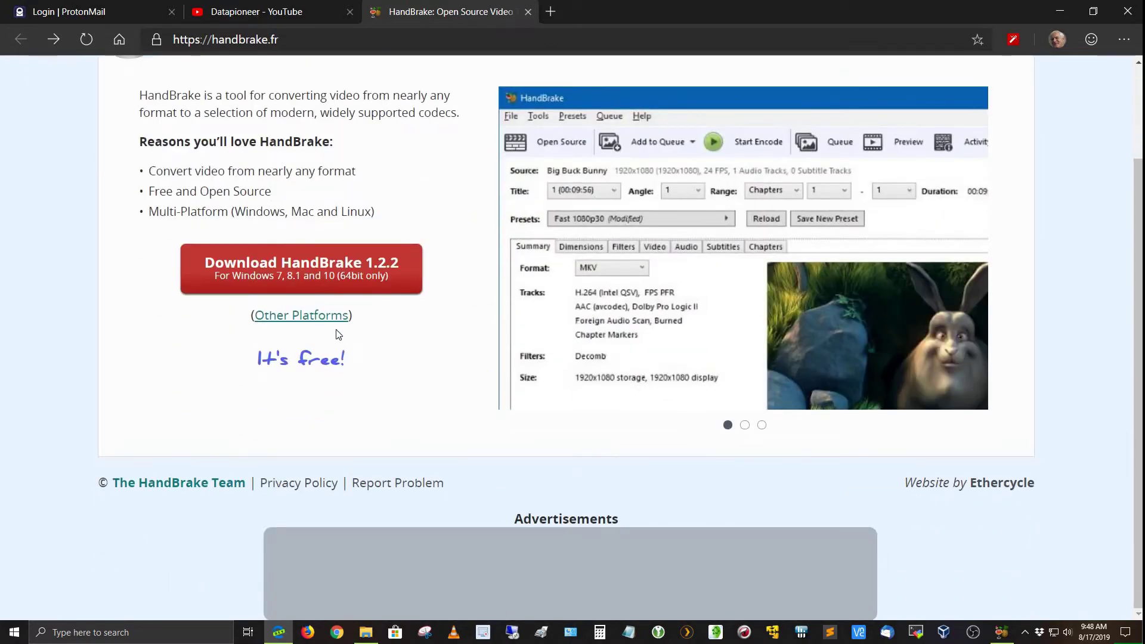
scroll(338, 334, "up", 2)
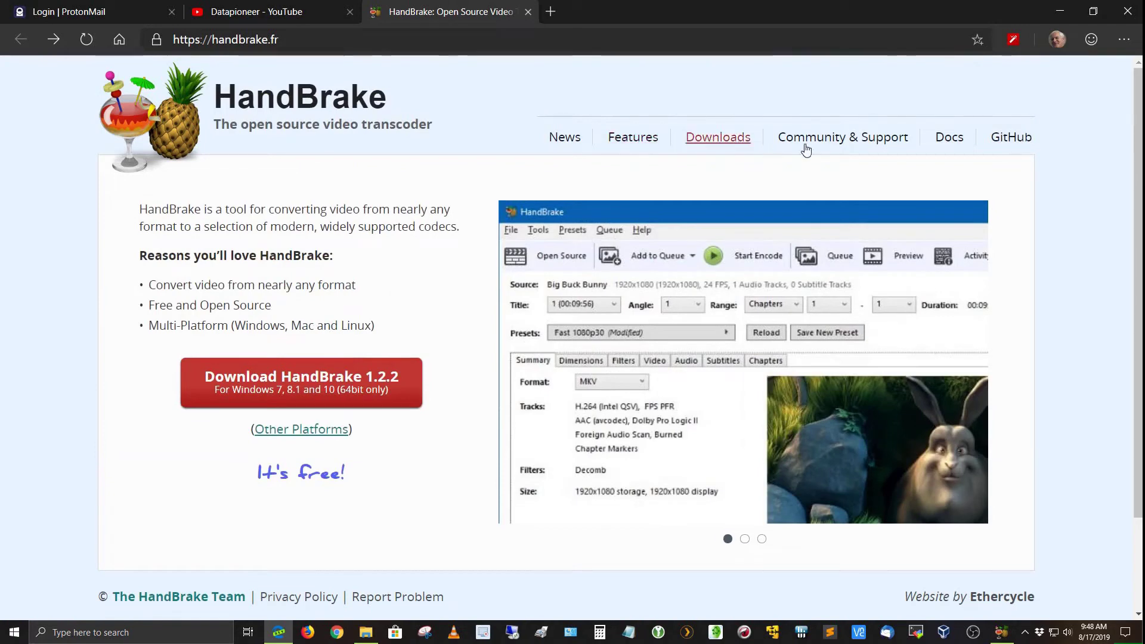
left_click(948, 138)
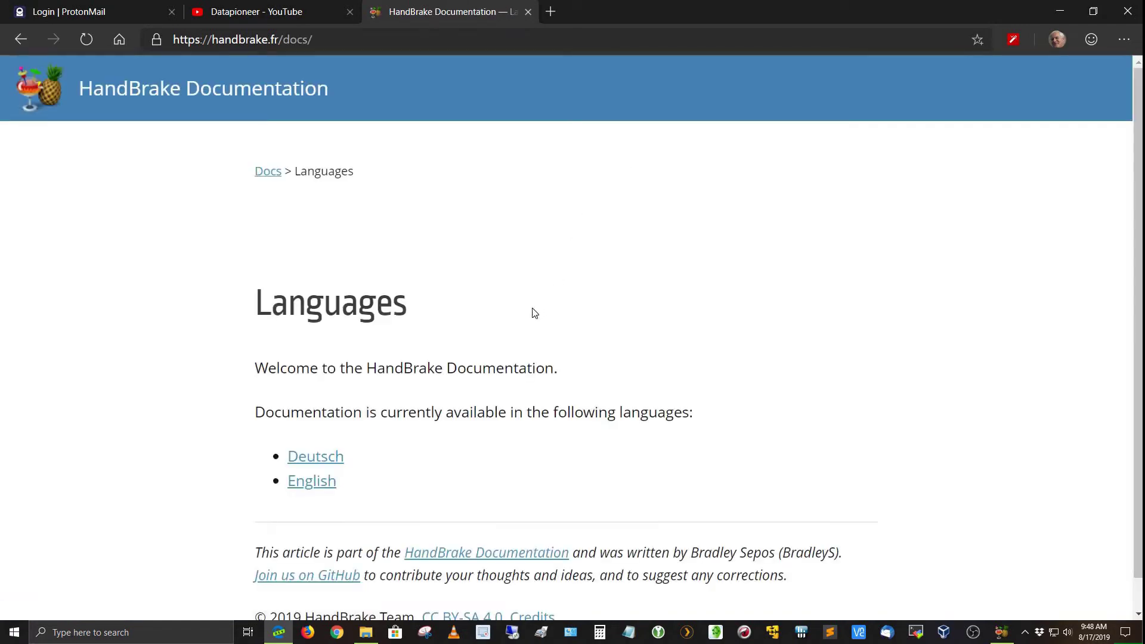
scroll(534, 313, "down", 1)
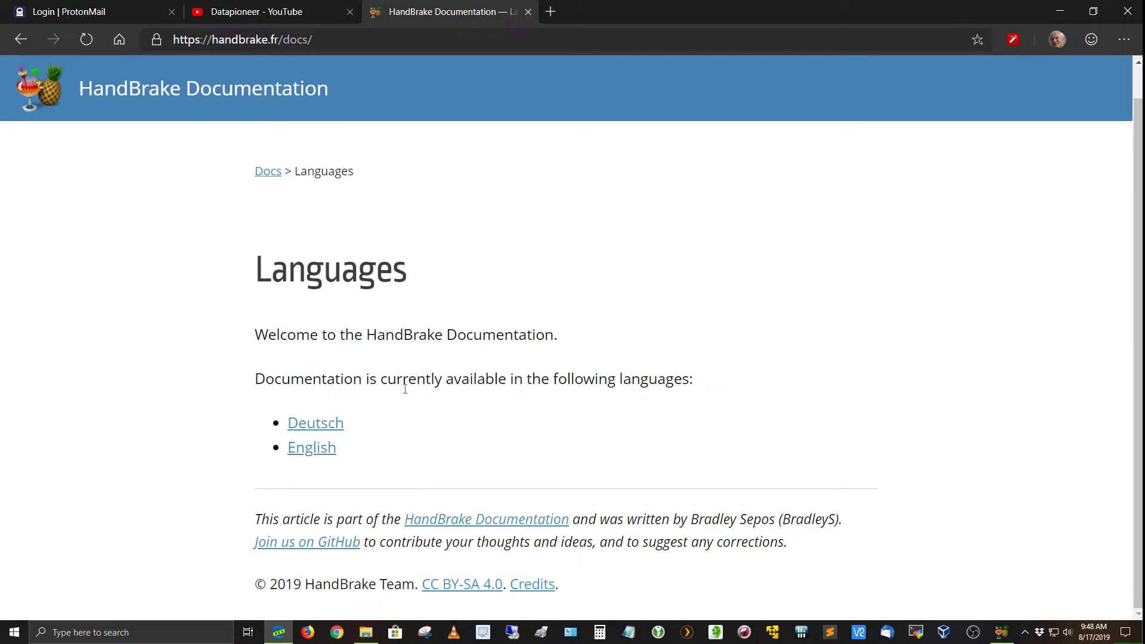
left_click(305, 454)
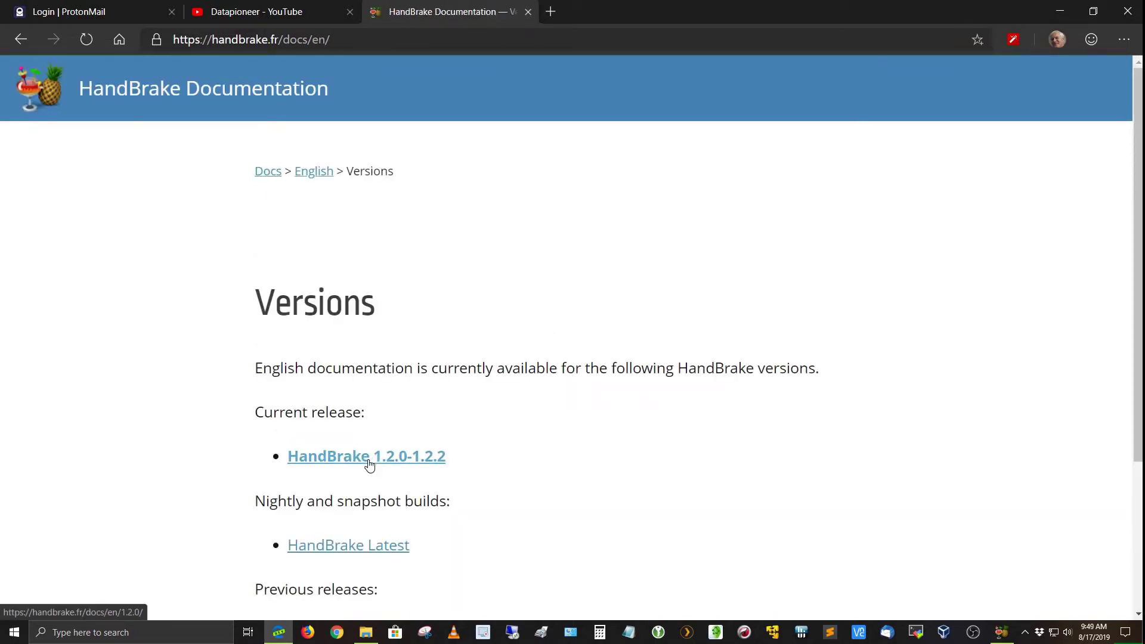
left_click(424, 456)
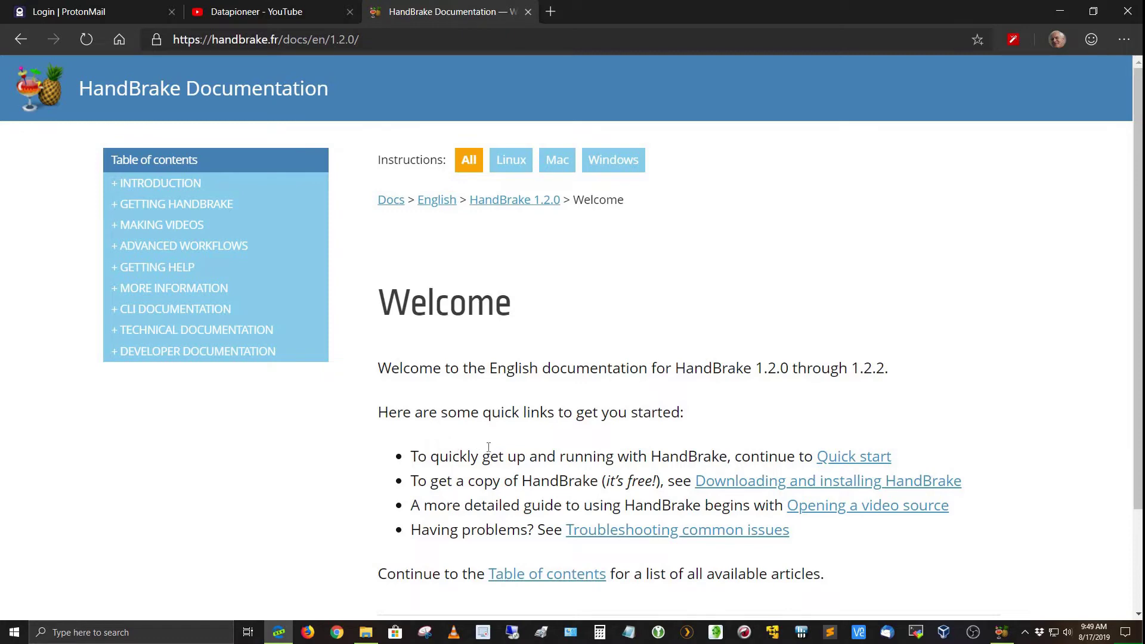
scroll(487, 450, "down", 2)
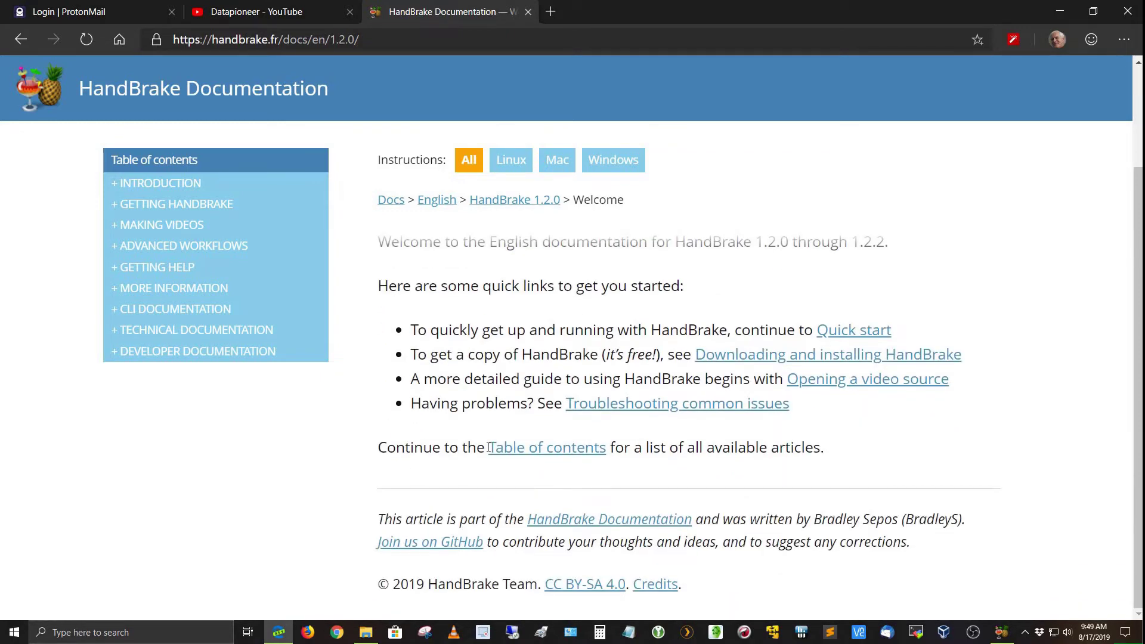
scroll(487, 447, "up", 2)
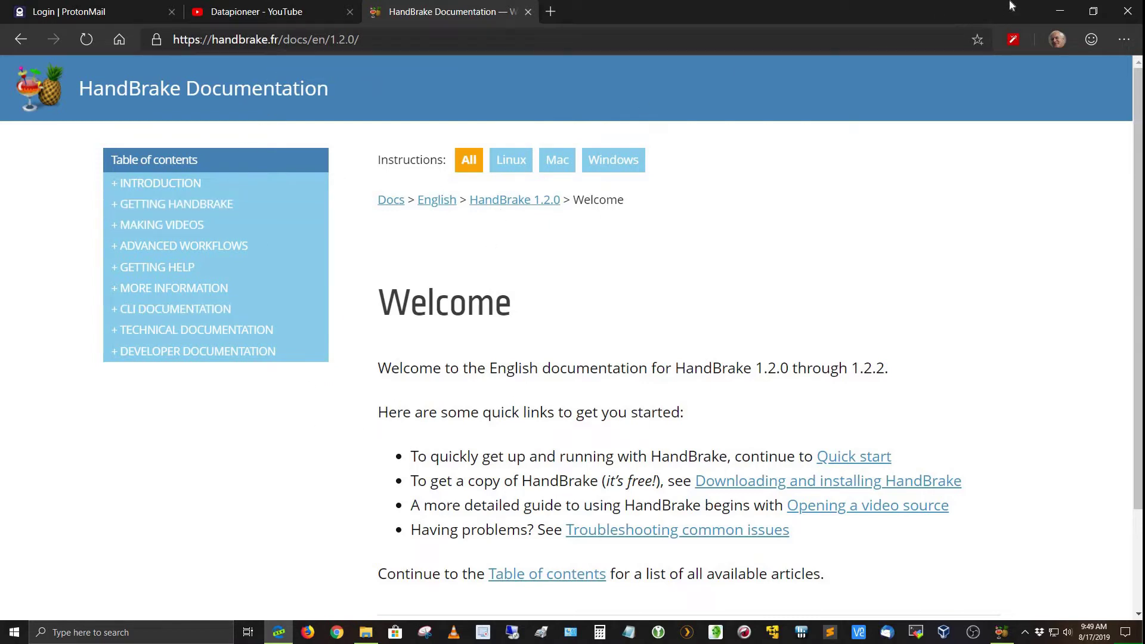
left_click(1059, 12)
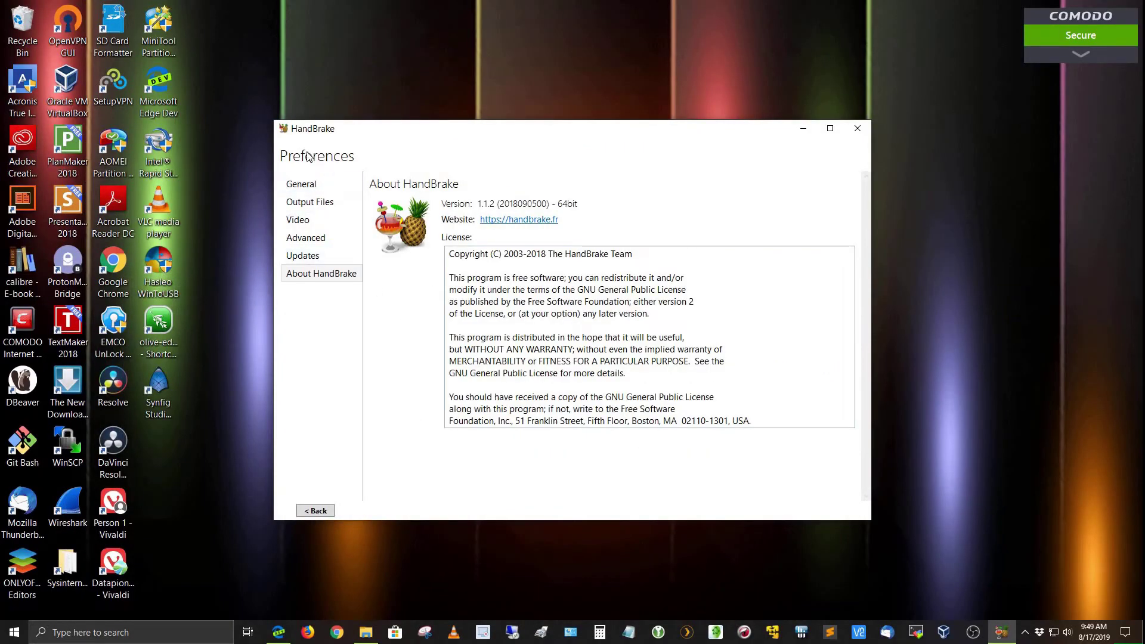
Set the startup check for updates to Weekly in the General preferences
left_click(301, 184)
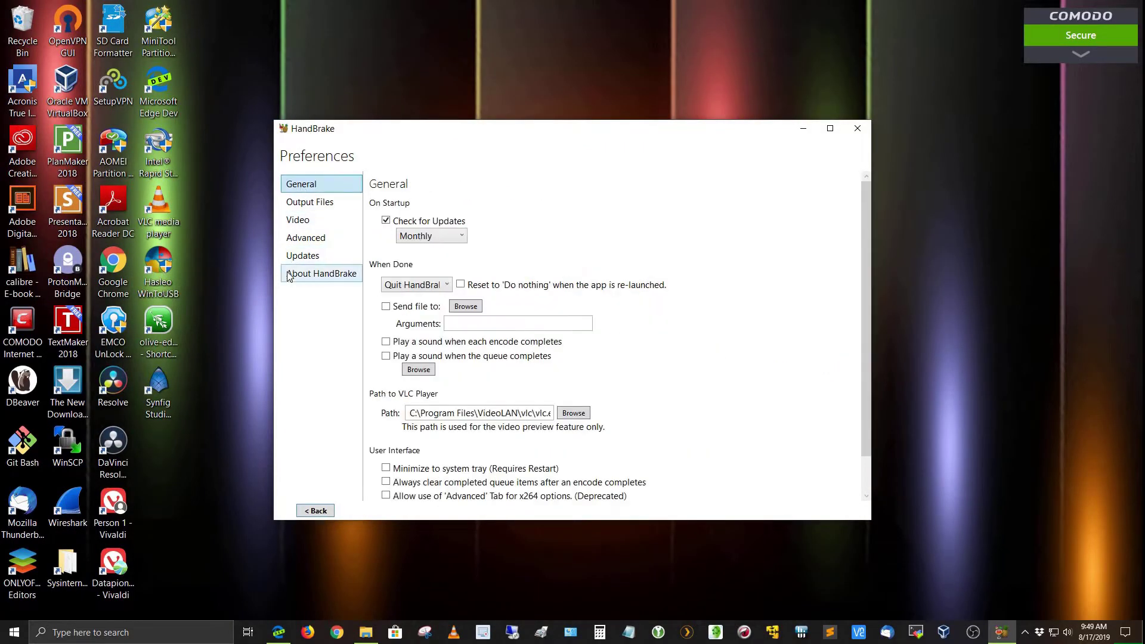
left_click(456, 236)
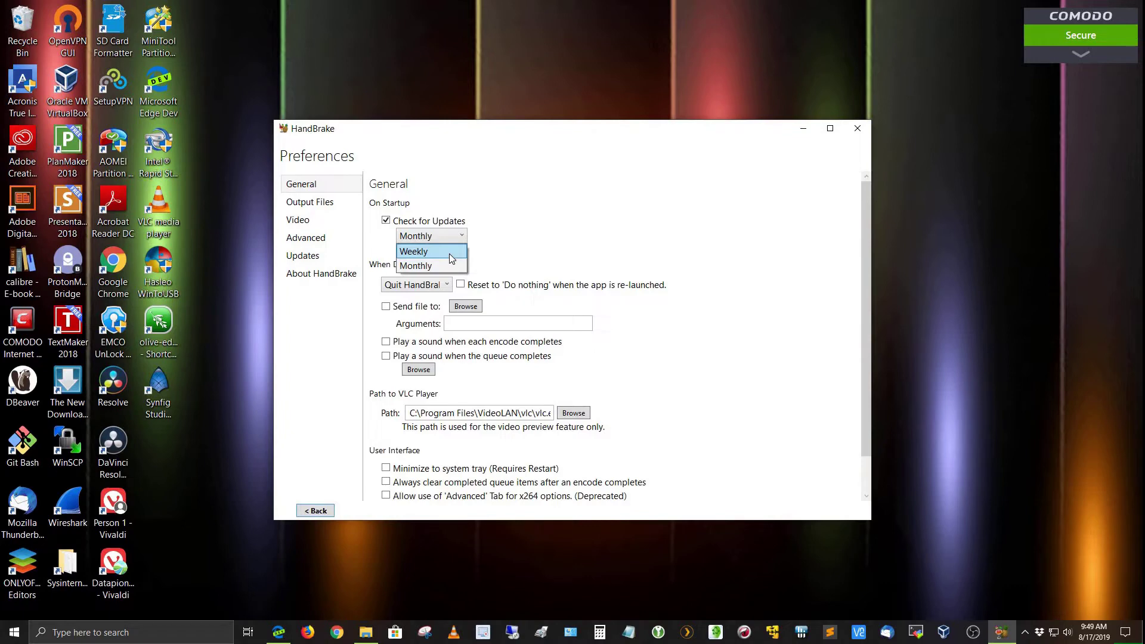
left_click(448, 253)
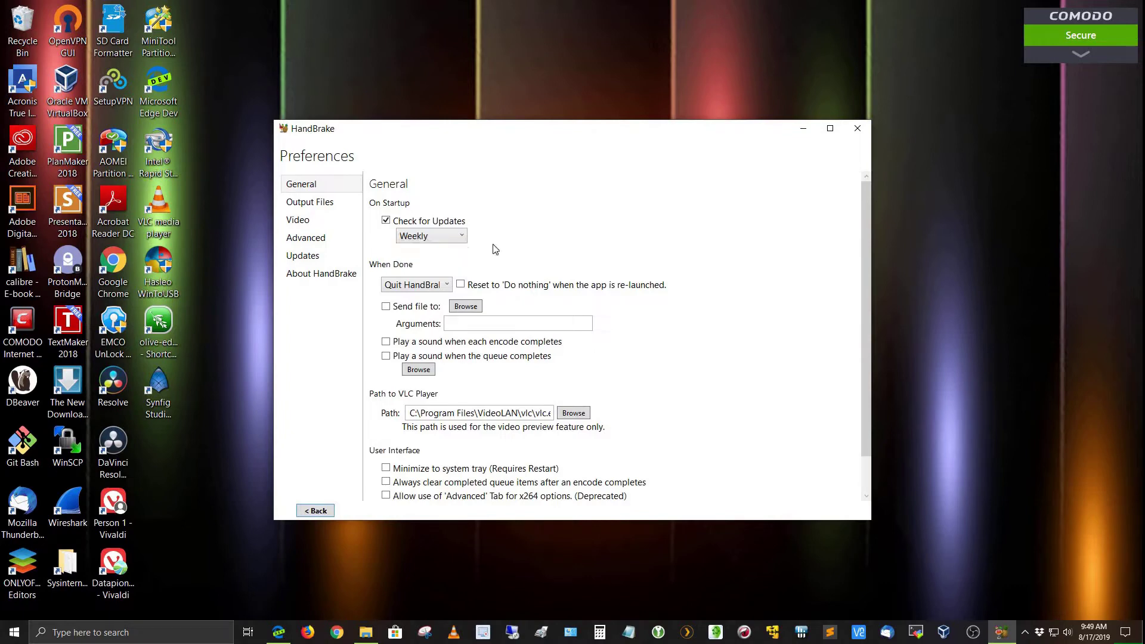
Examine the available When Done actions and the remaining General preferences, including the VLC path and user interface options
left_click(447, 287)
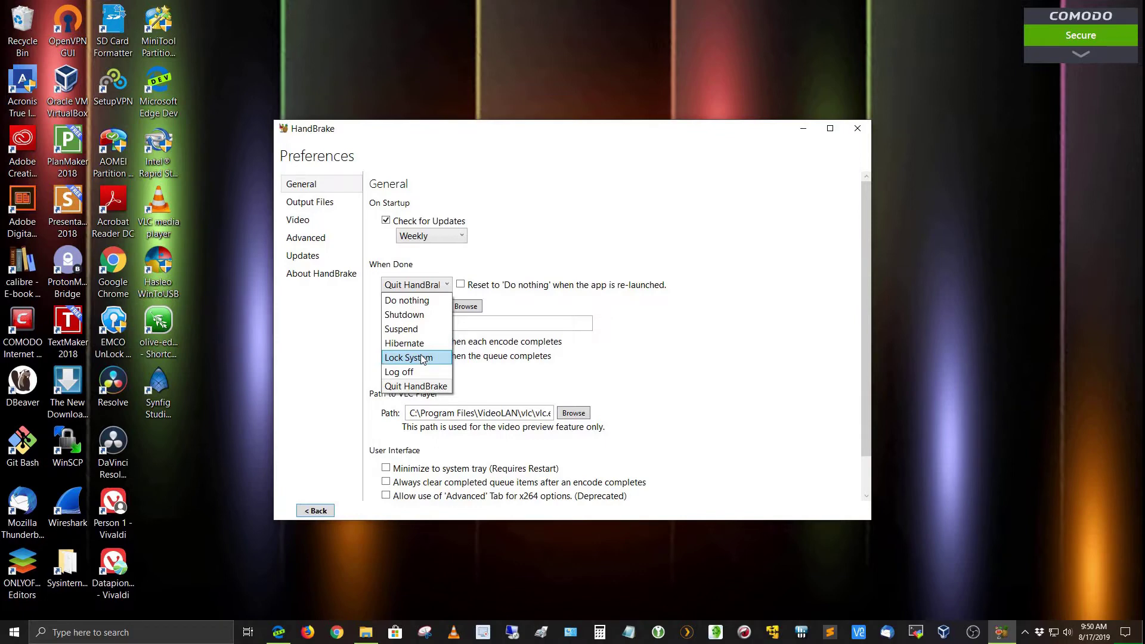
left_click(485, 380)
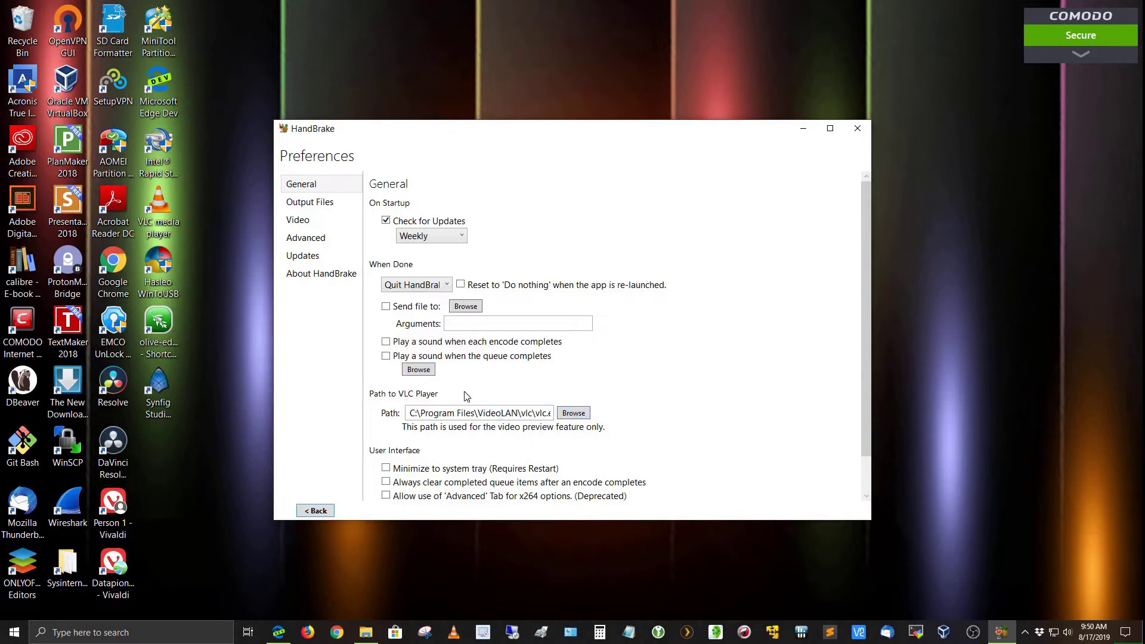
scroll(454, 397, "down", 1)
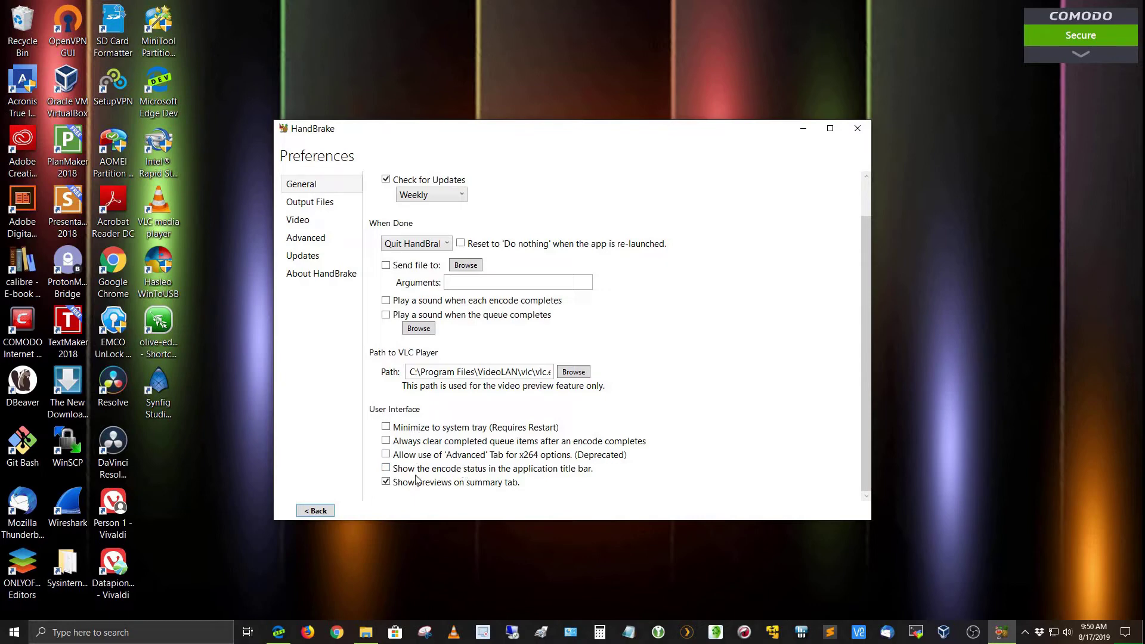
Review the automatic file naming preferences for output files, switching underscore replacement off and back on
left_click(308, 201)
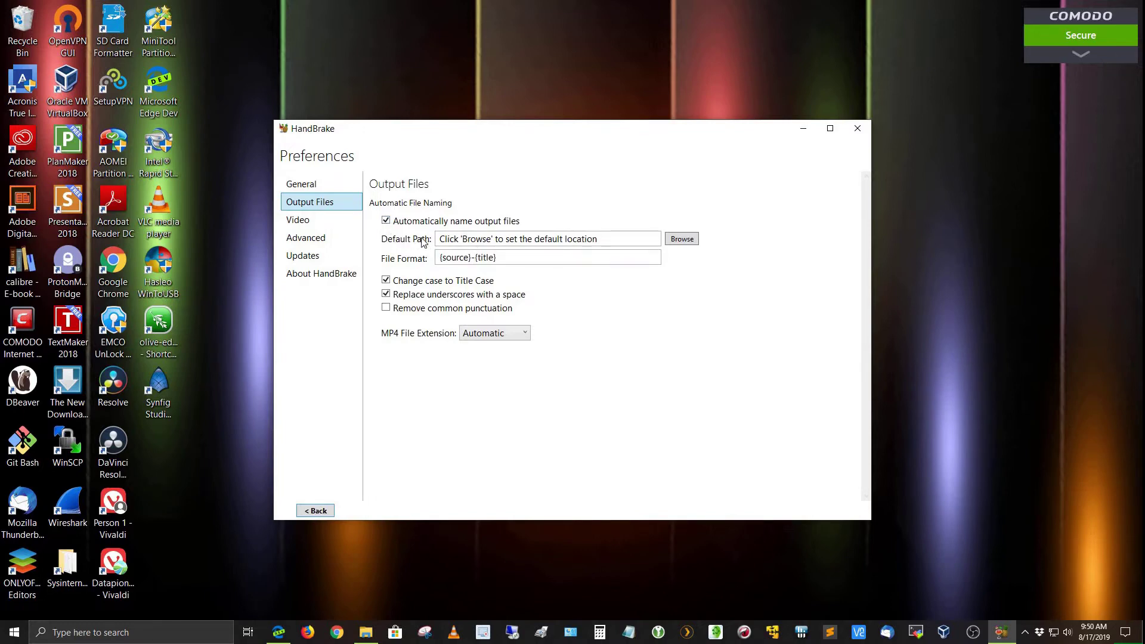
mouse_move(488, 245)
mouse_move(580, 240)
mouse_move(581, 264)
mouse_move(433, 309)
left_click(385, 297)
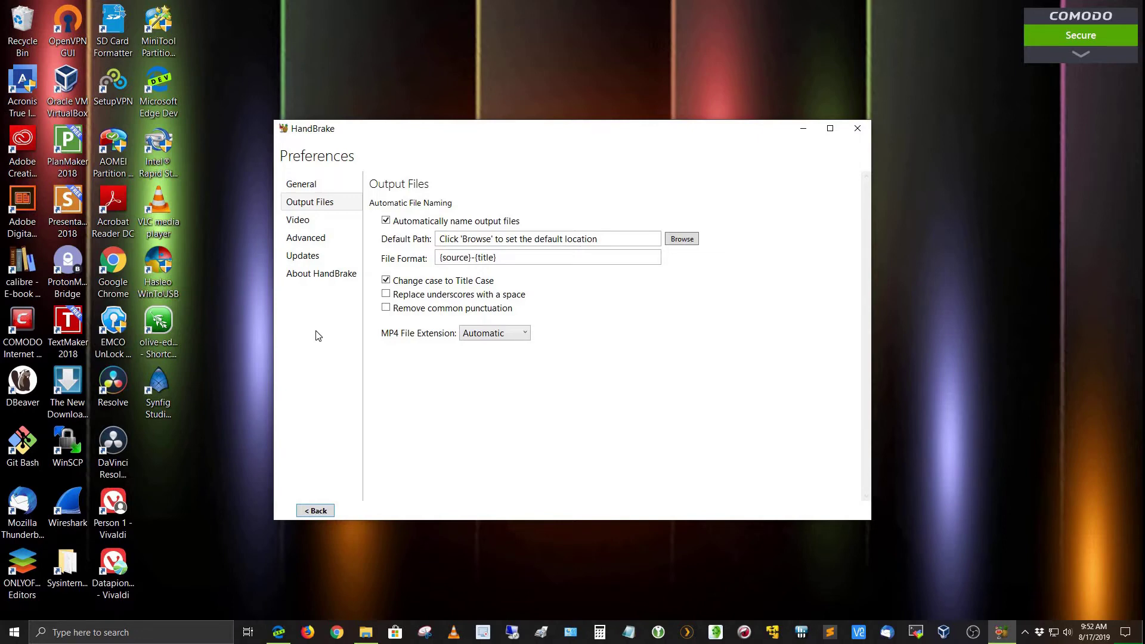
left_click(387, 295)
Set the MP4 File Extension in the Output Files preferences to Always use M4V
left_click(519, 334)
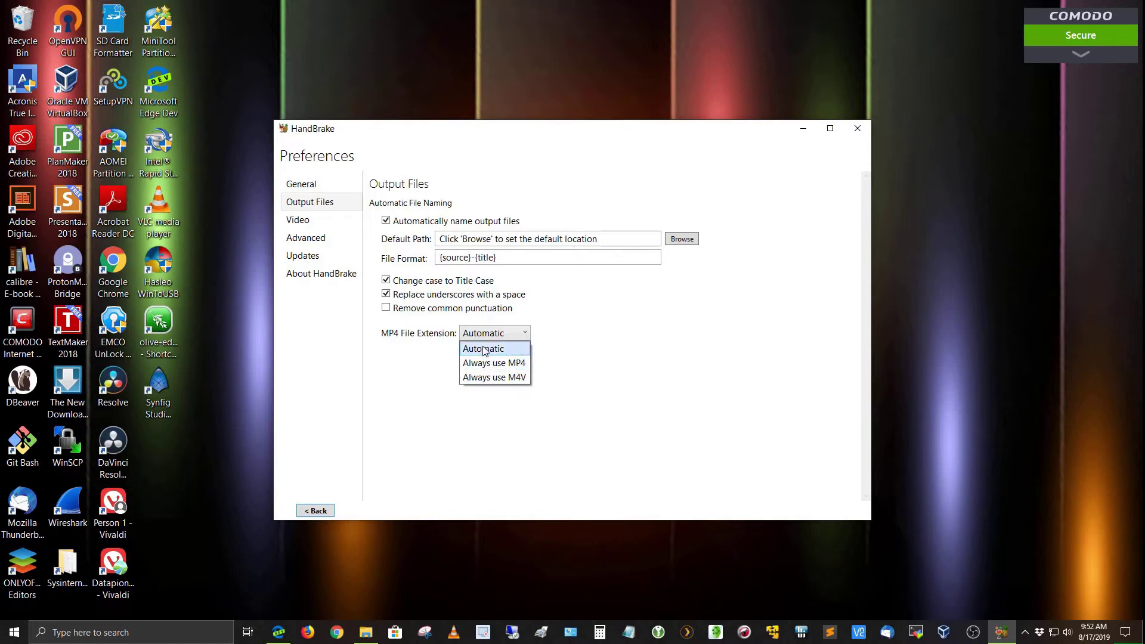
left_click(479, 381)
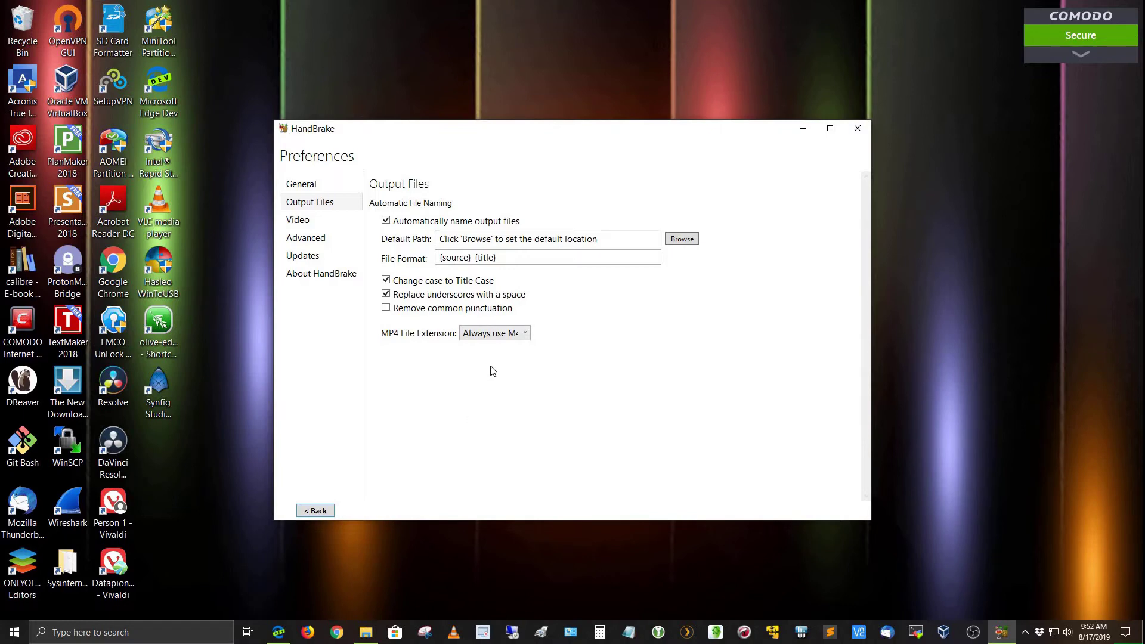
left_click(499, 334)
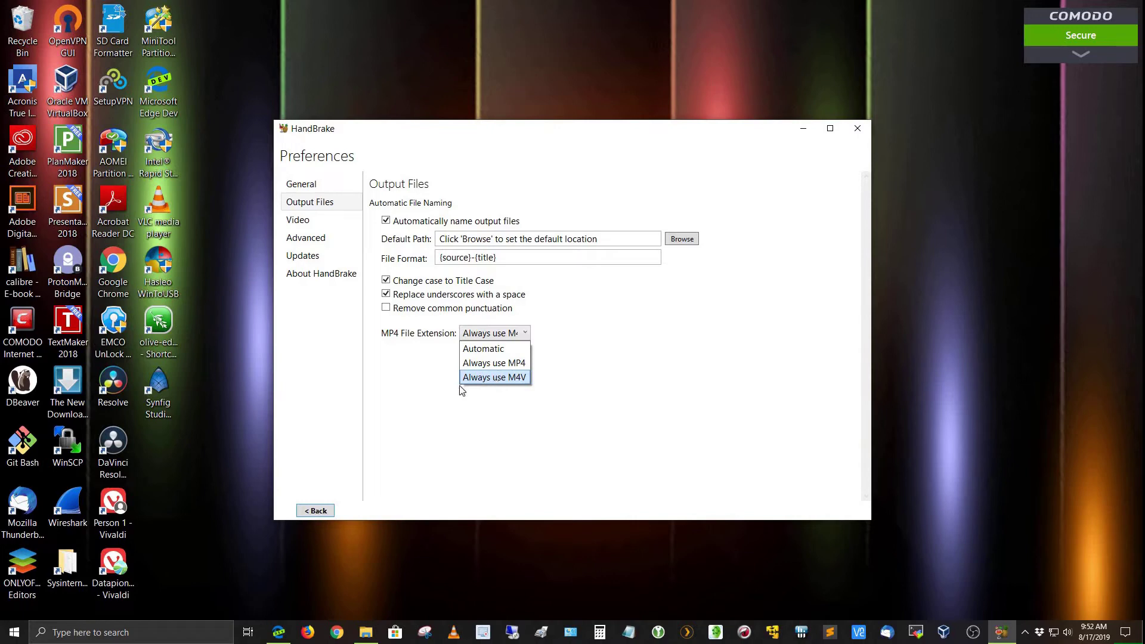
left_click(431, 389)
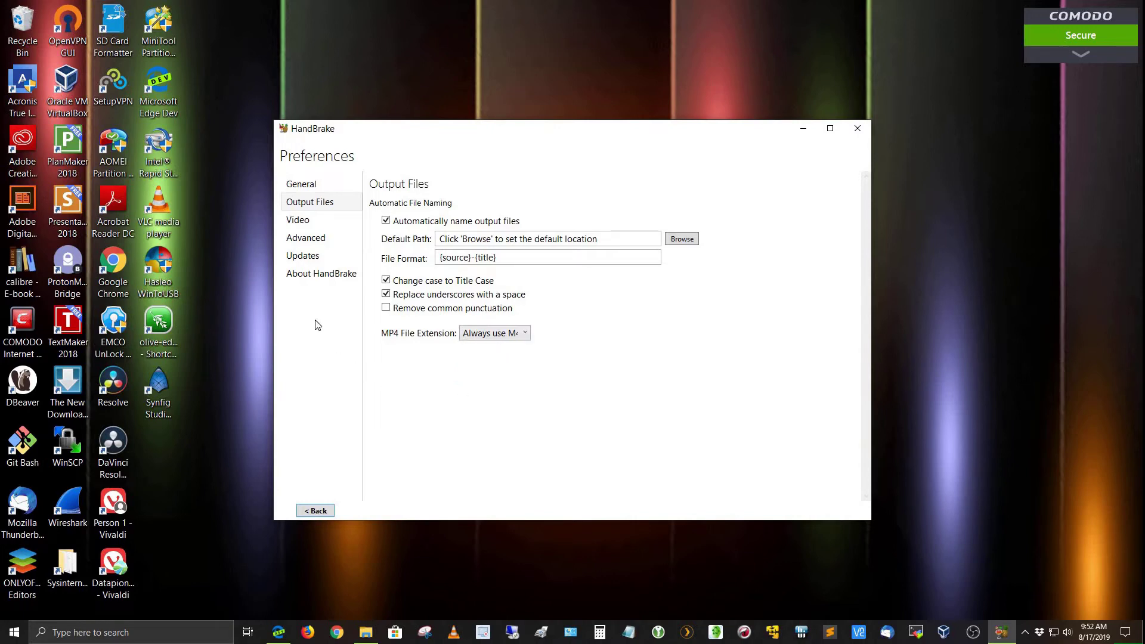
Look over the Video decoding preferences and set the Priority Level in the Advanced preferences to High
left_click(301, 223)
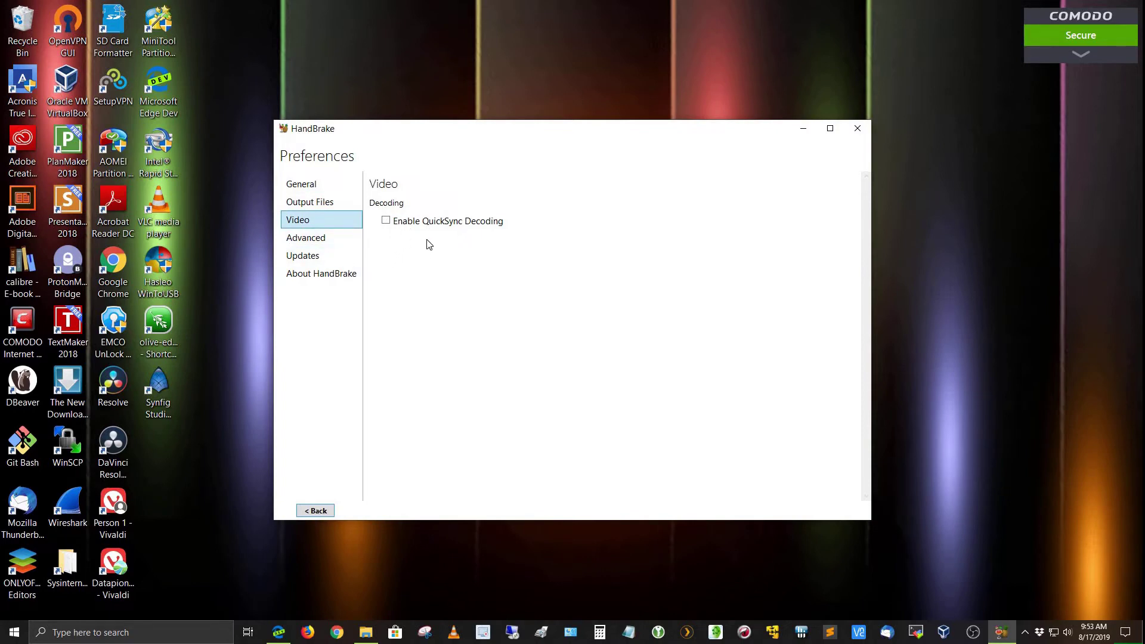
left_click(323, 238)
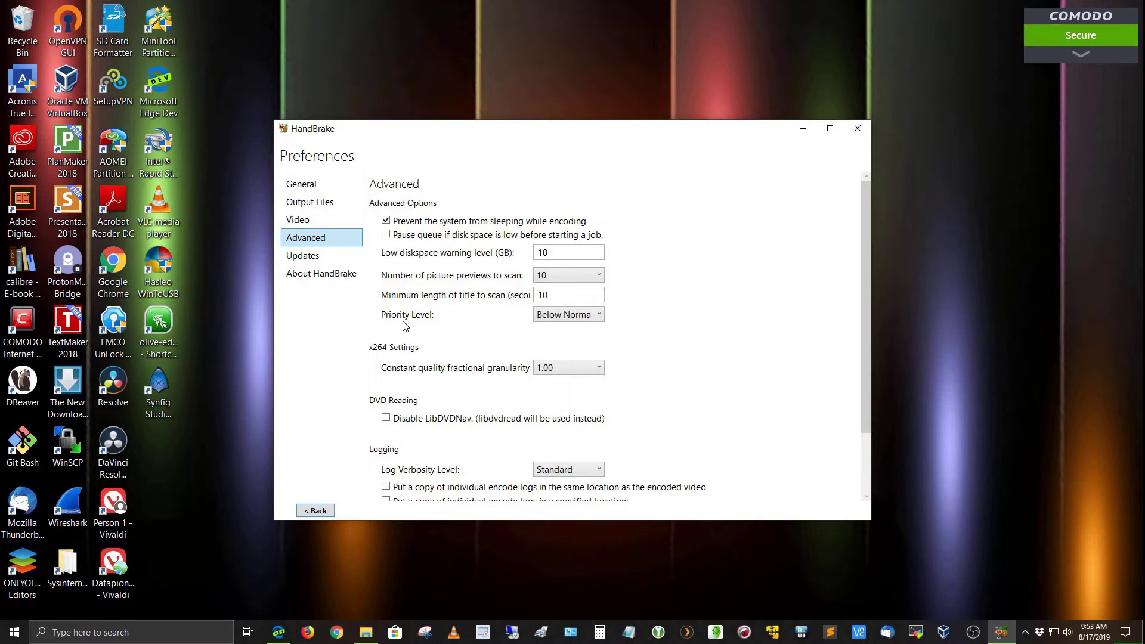
left_click(556, 315)
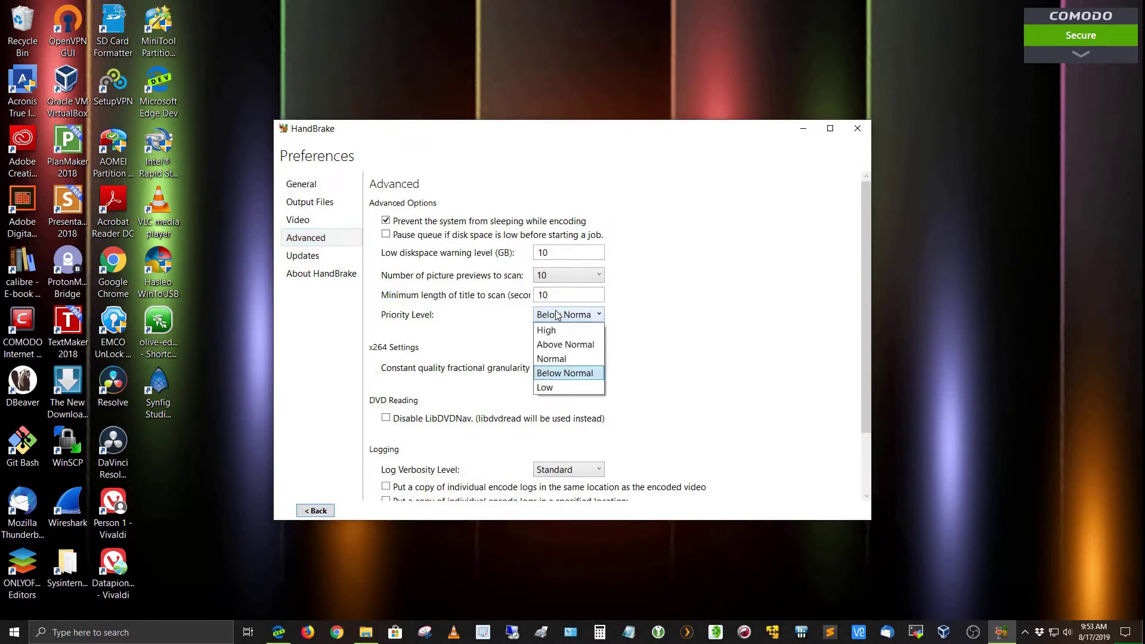
left_click(541, 360)
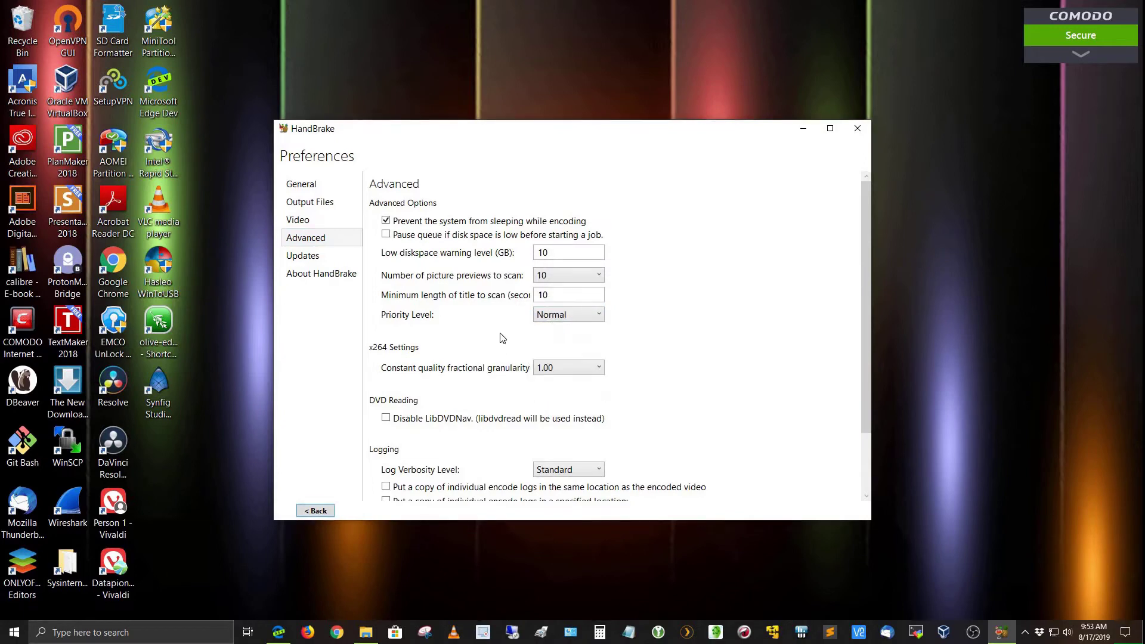
left_click(587, 315)
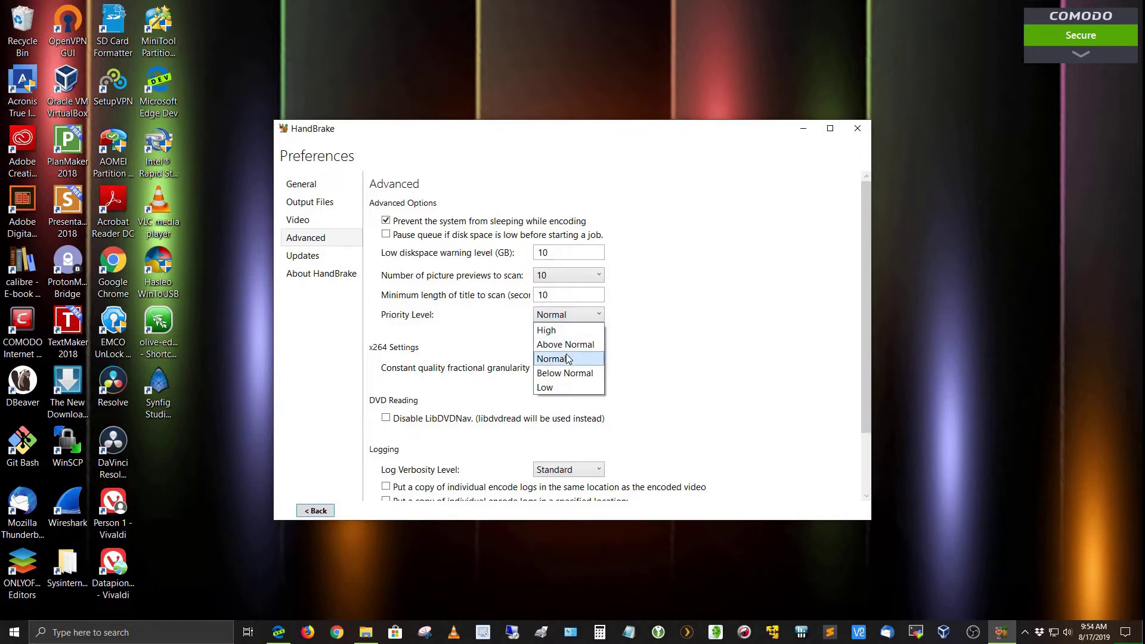
left_click(561, 330)
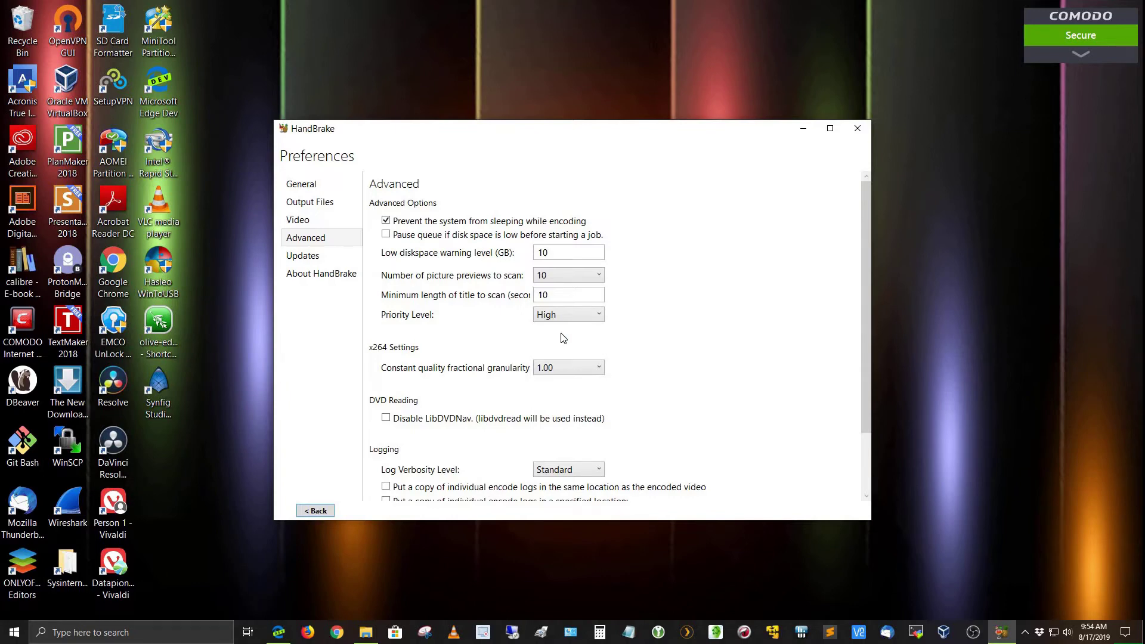
Try the Low option for the Priority Level in the Advanced preferences and set it to Normal
left_click(564, 315)
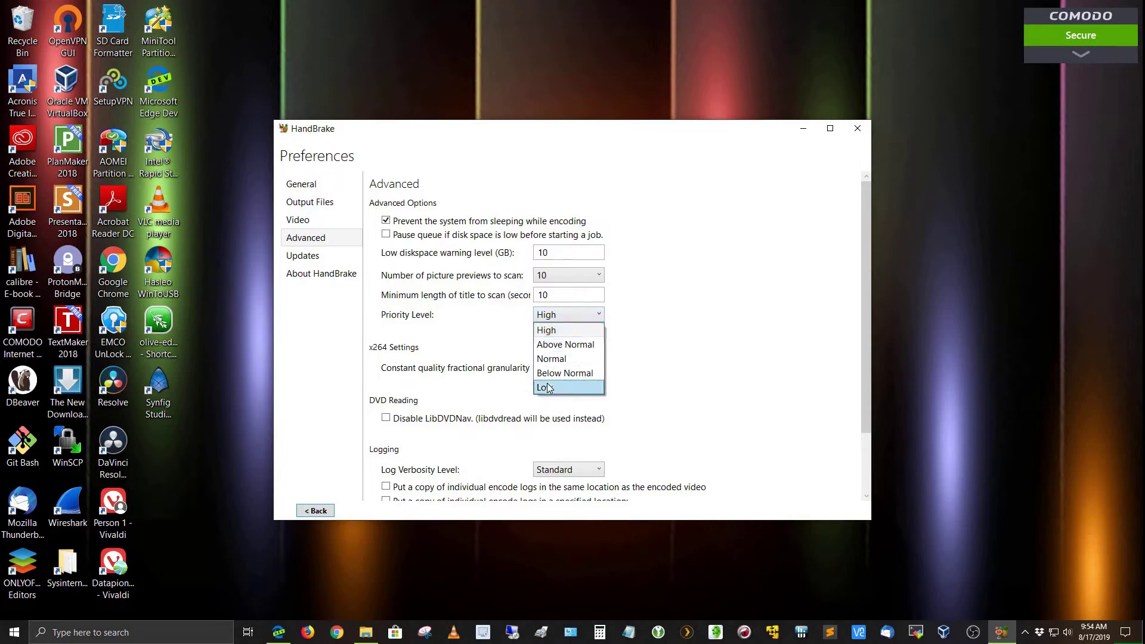
left_click(547, 388)
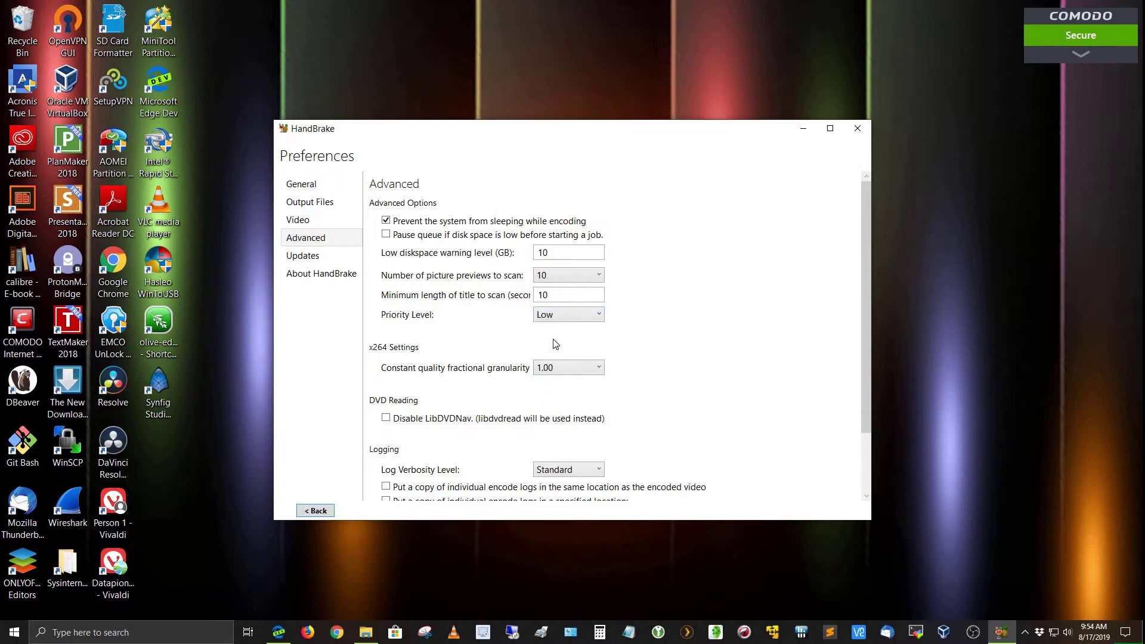
left_click(568, 315)
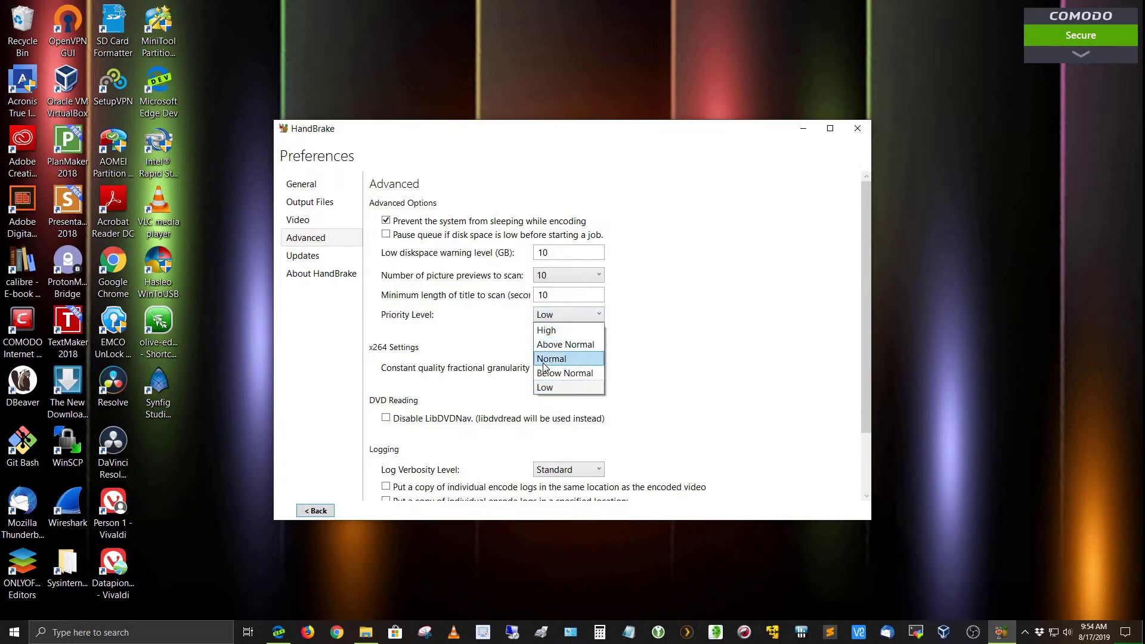
left_click(544, 360)
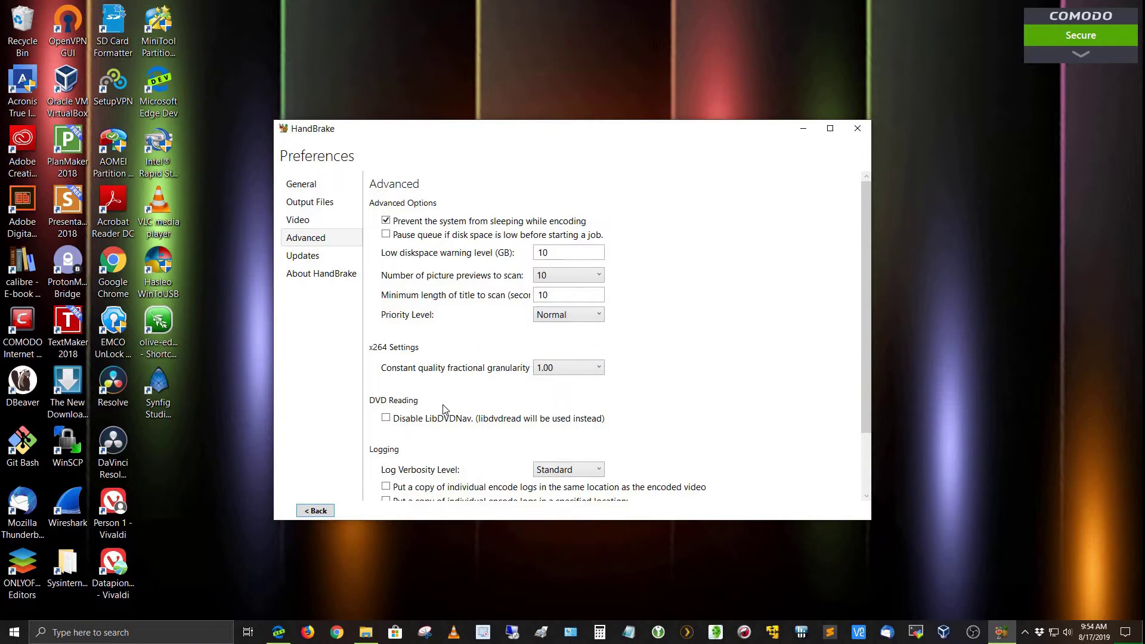
Review the logging options, the Updates and About HandBrake pages and the General preferences, and return to source selection
scroll(457, 429, "down", 3)
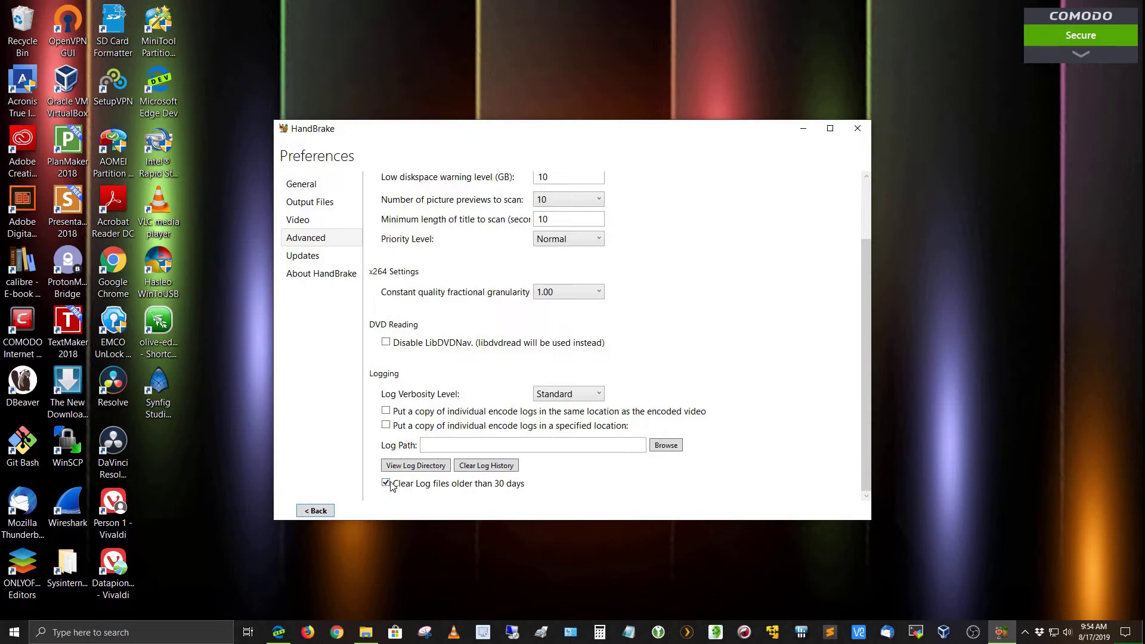
left_click(305, 257)
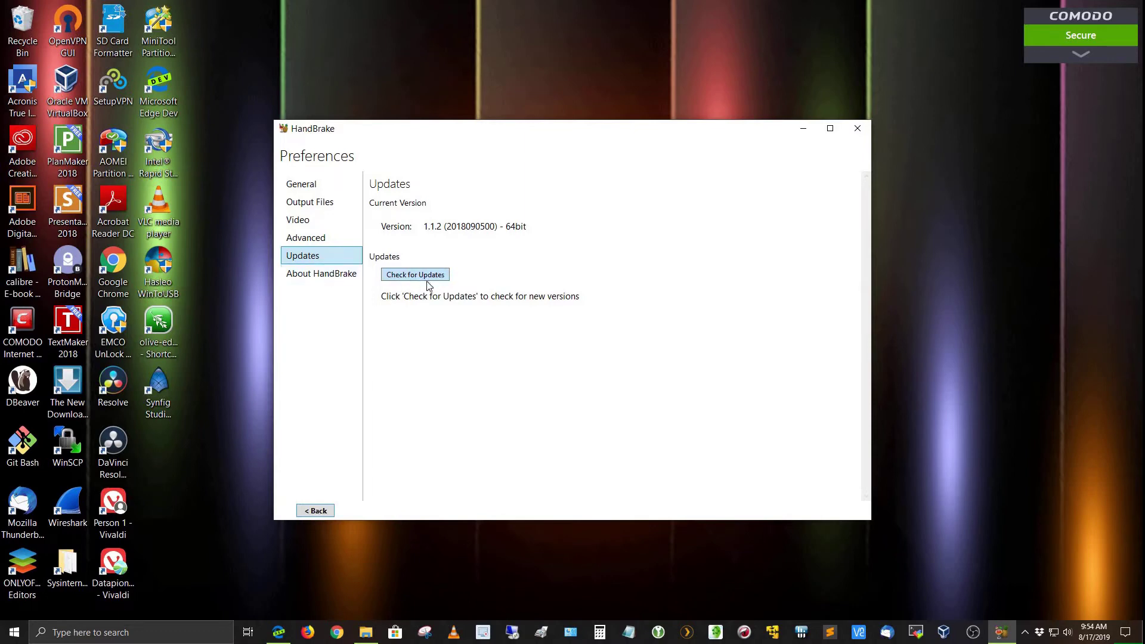
left_click(305, 281)
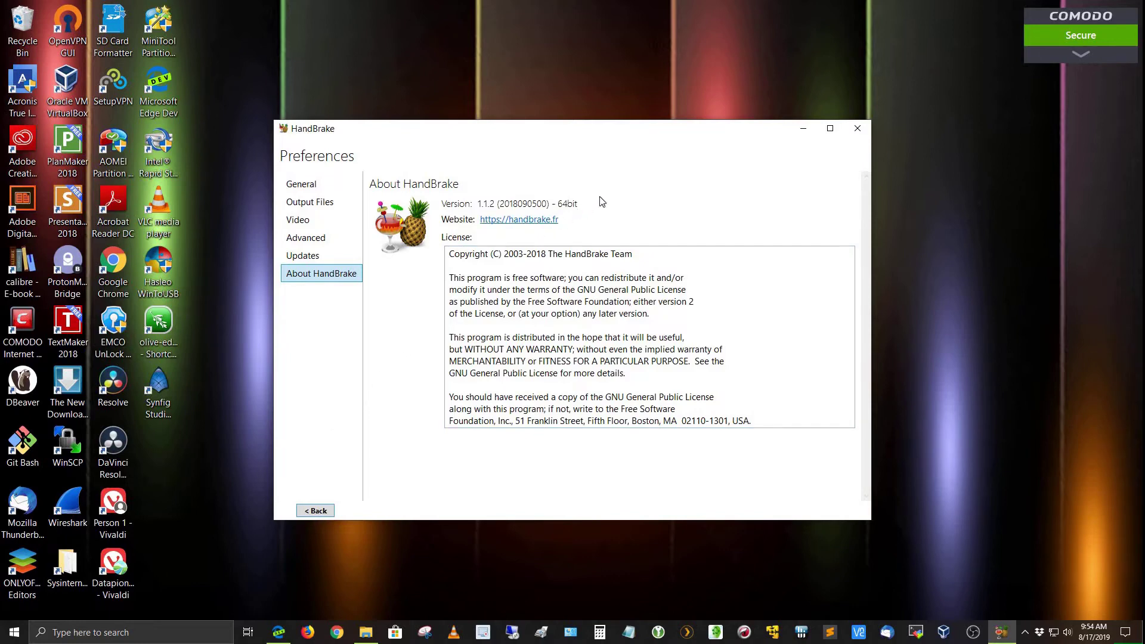
left_click(301, 186)
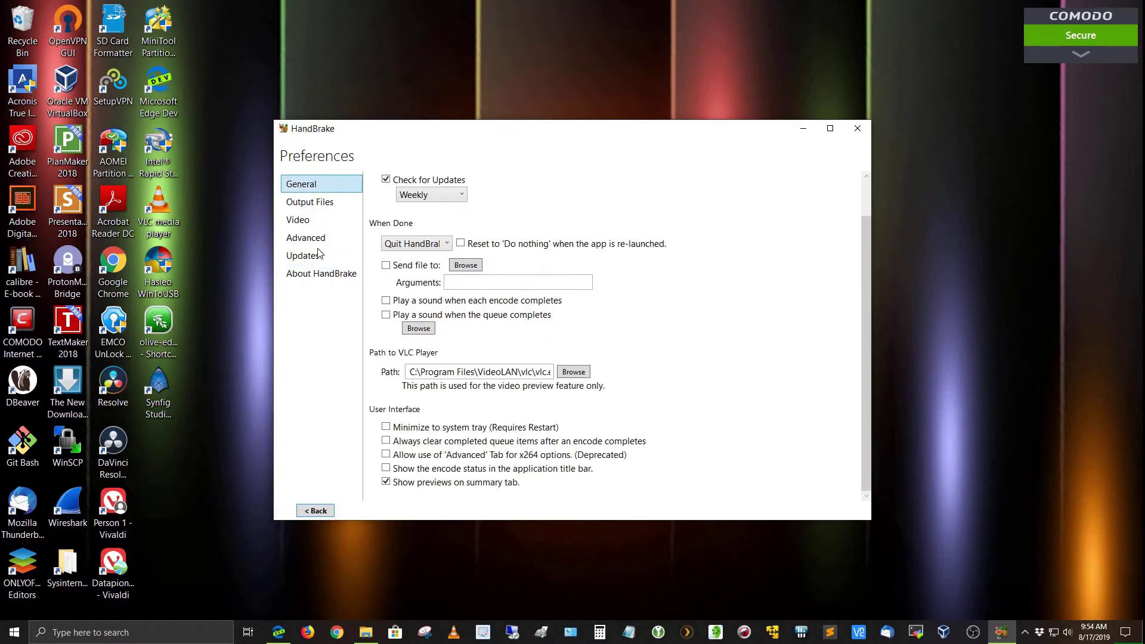
left_click(322, 510)
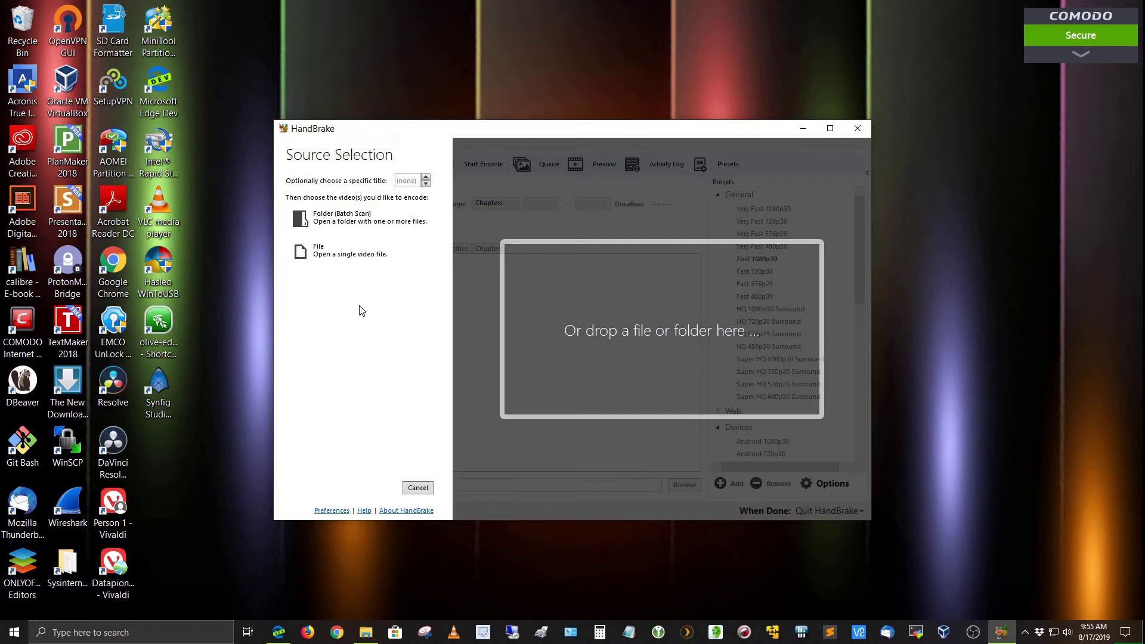
Look at the single-file and the folder batch scan source choosers, cancelling each without choosing anything
left_click(353, 256)
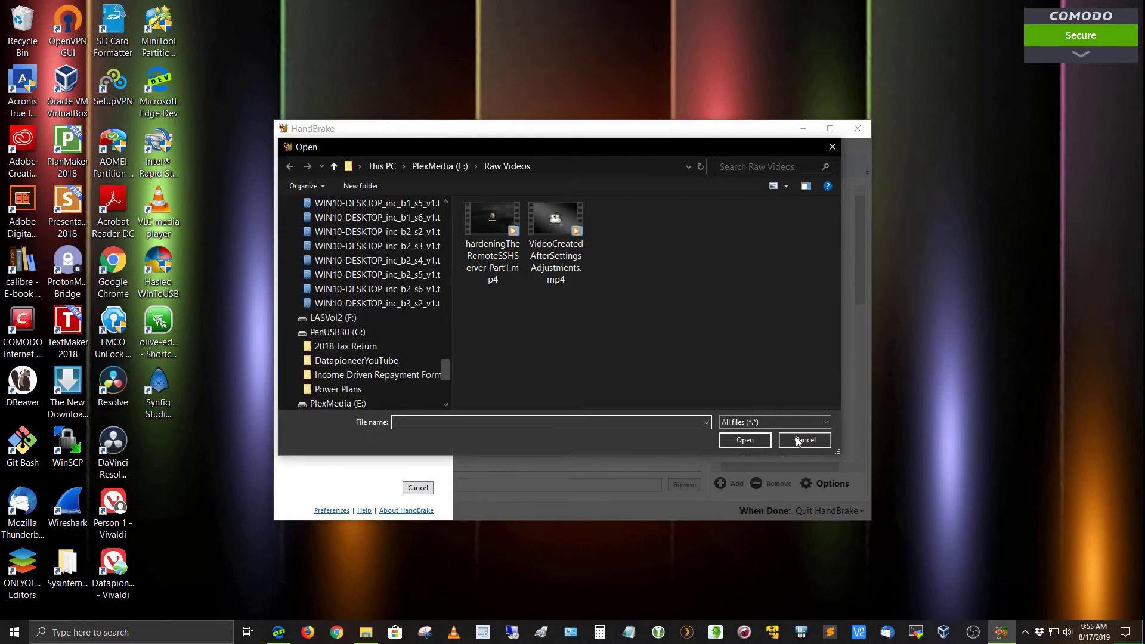
left_click(795, 439)
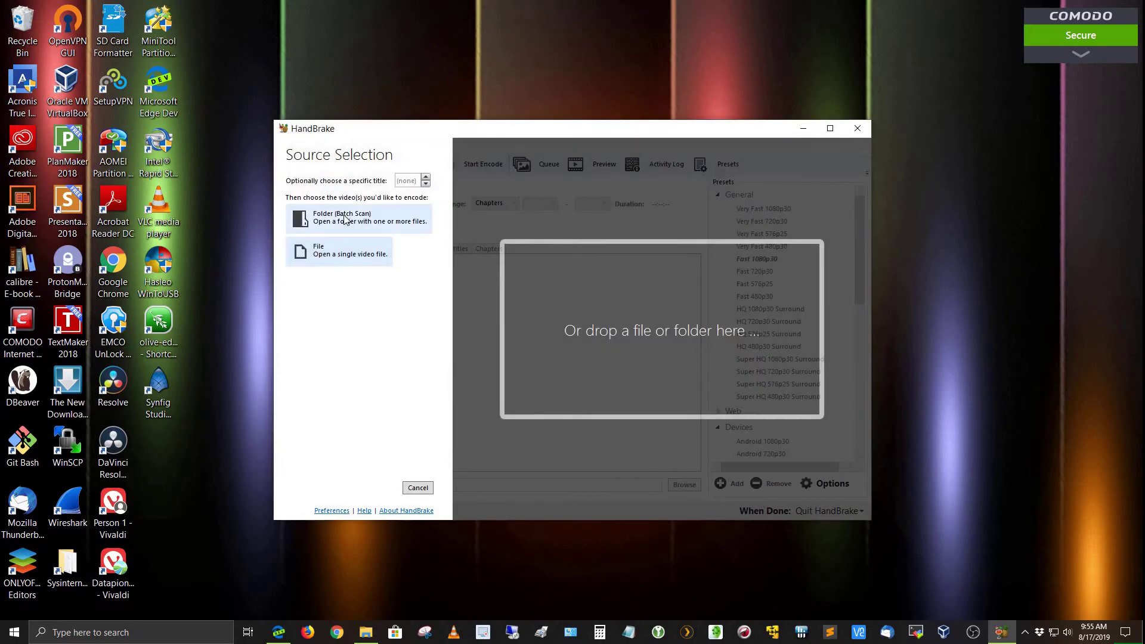
left_click(344, 219)
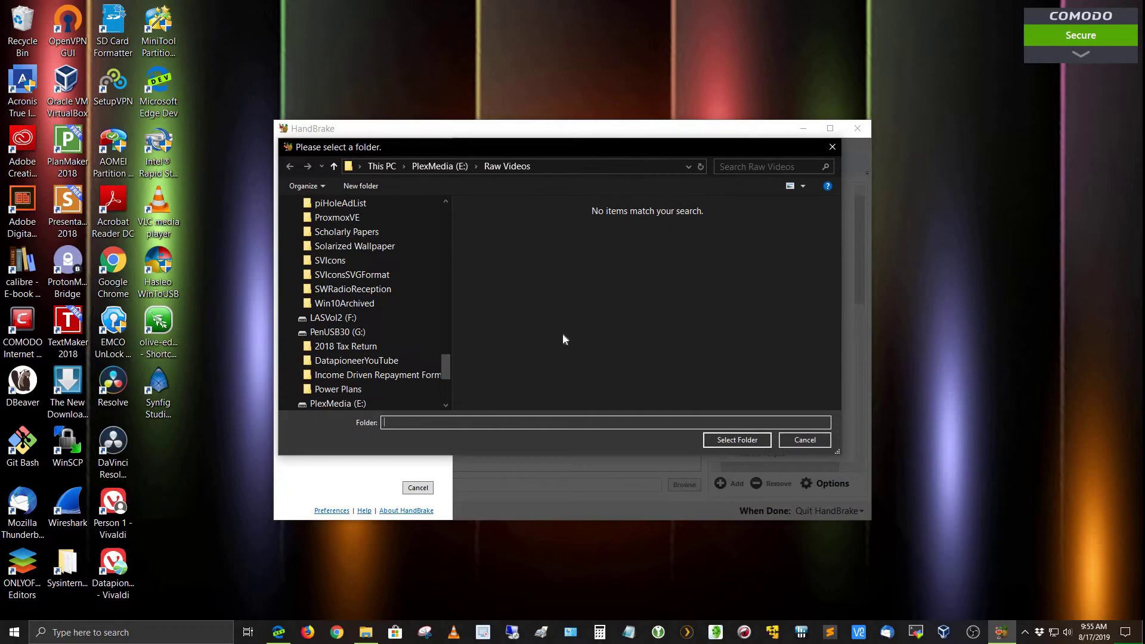
left_click(797, 442)
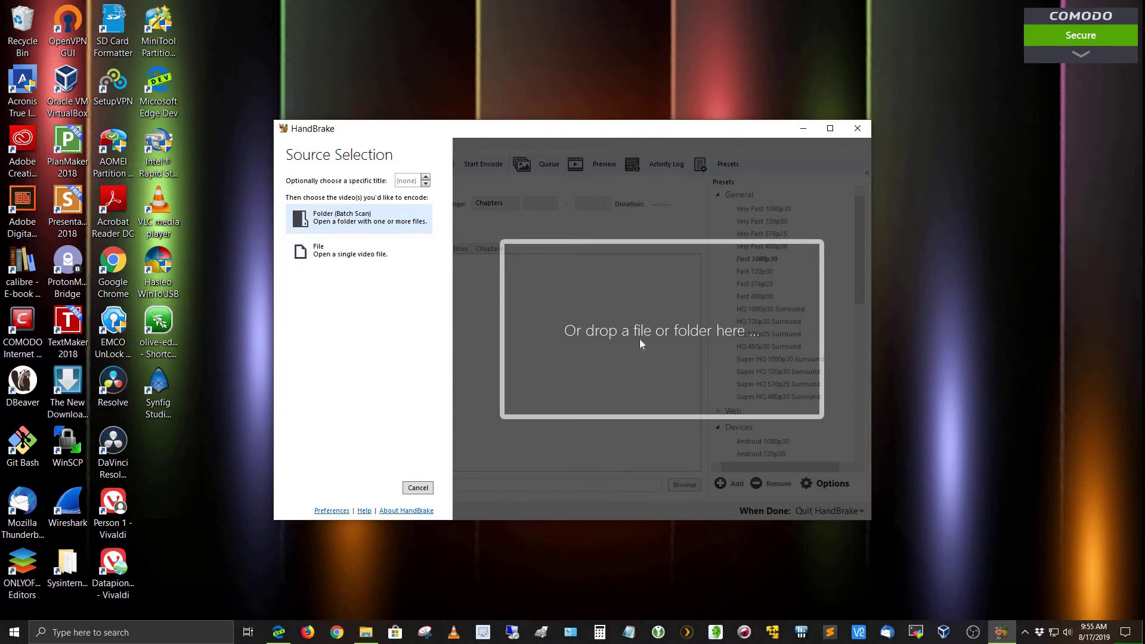
Load hardeningTheRemoteSSHServer-Part1.mp4 as the source from the Raw Videos folder in File Explorer and show its first preview image
left_click(368, 621)
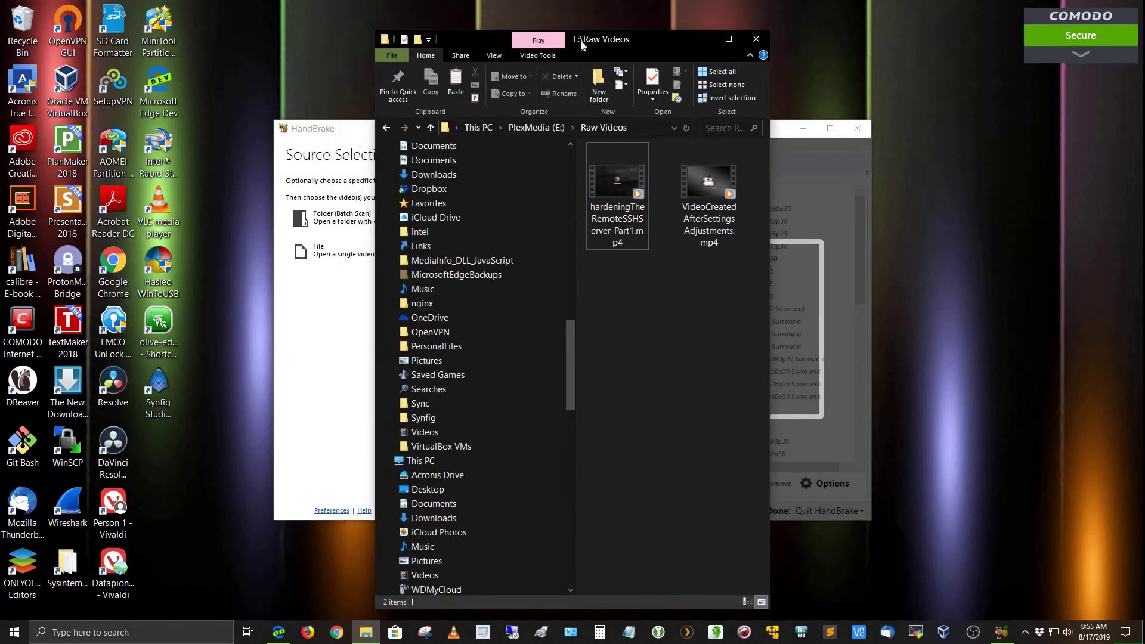
left_click_drag(581, 45, 249, 12)
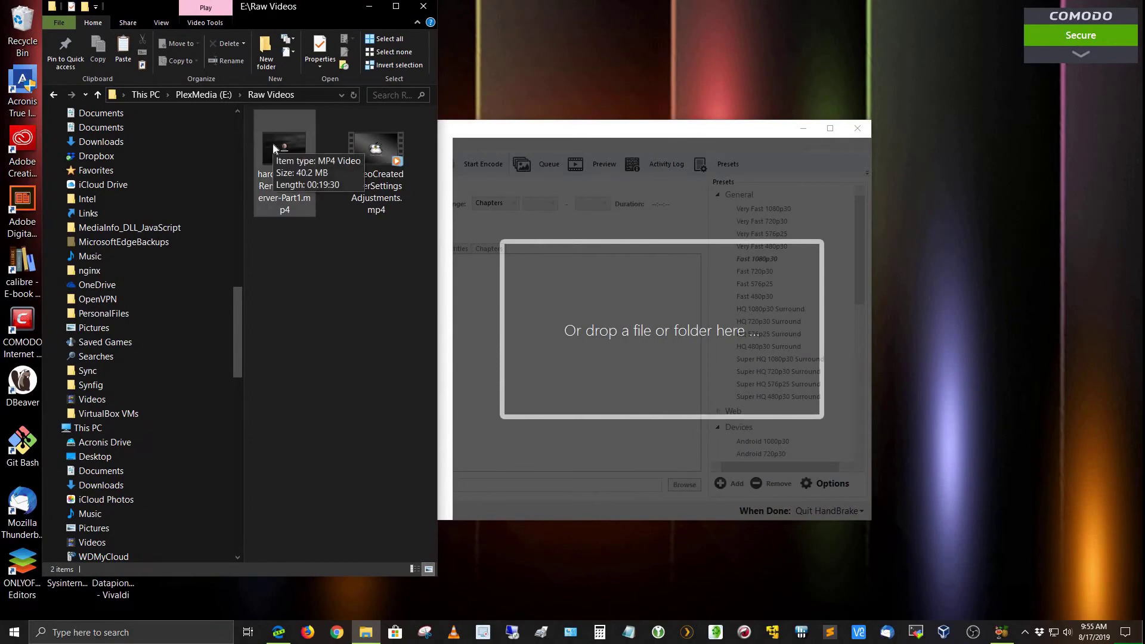
left_click_drag(273, 148, 670, 312)
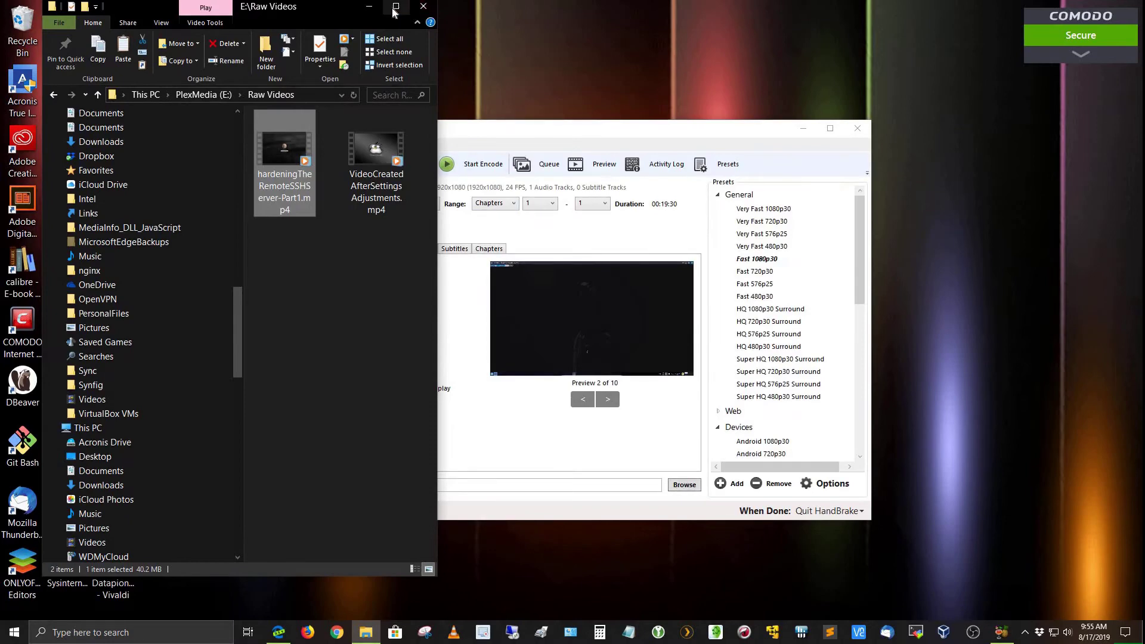
left_click(369, 8)
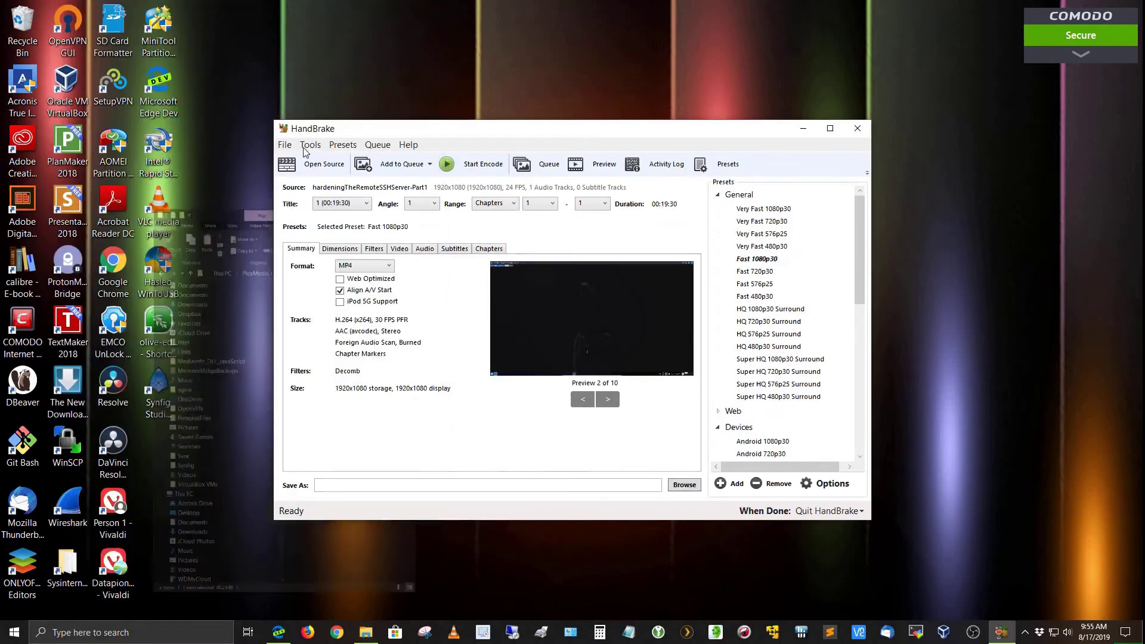
left_click(585, 398)
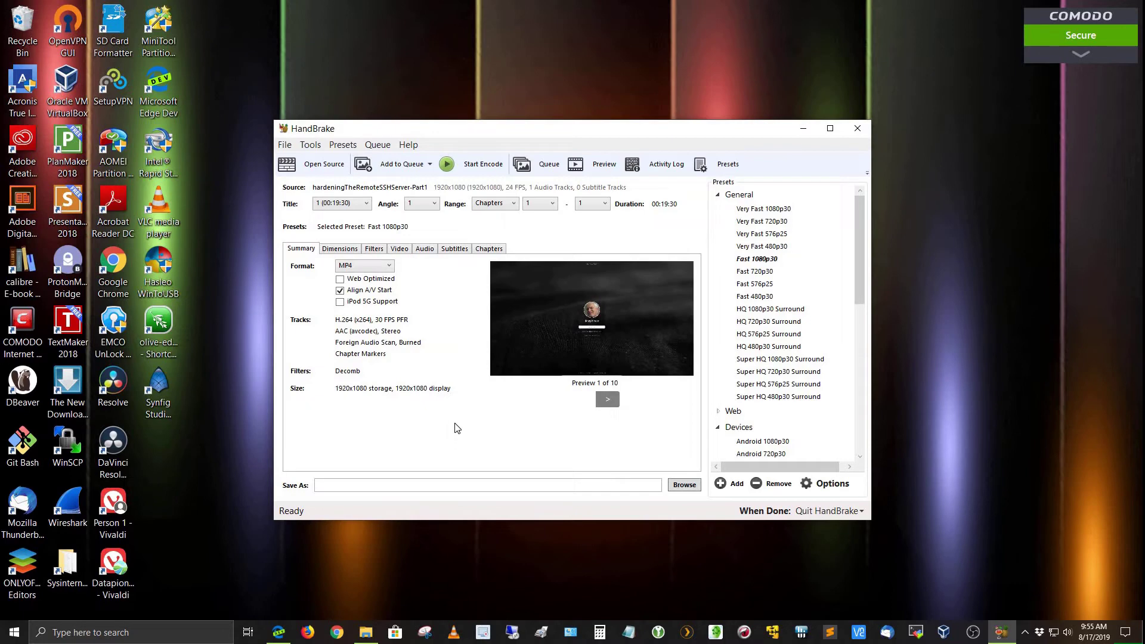
Set the output file to hardeningTheRemoteSSHServer-Part1.mkv in the Raw Videos folder, with mkv as the file type
left_click(685, 485)
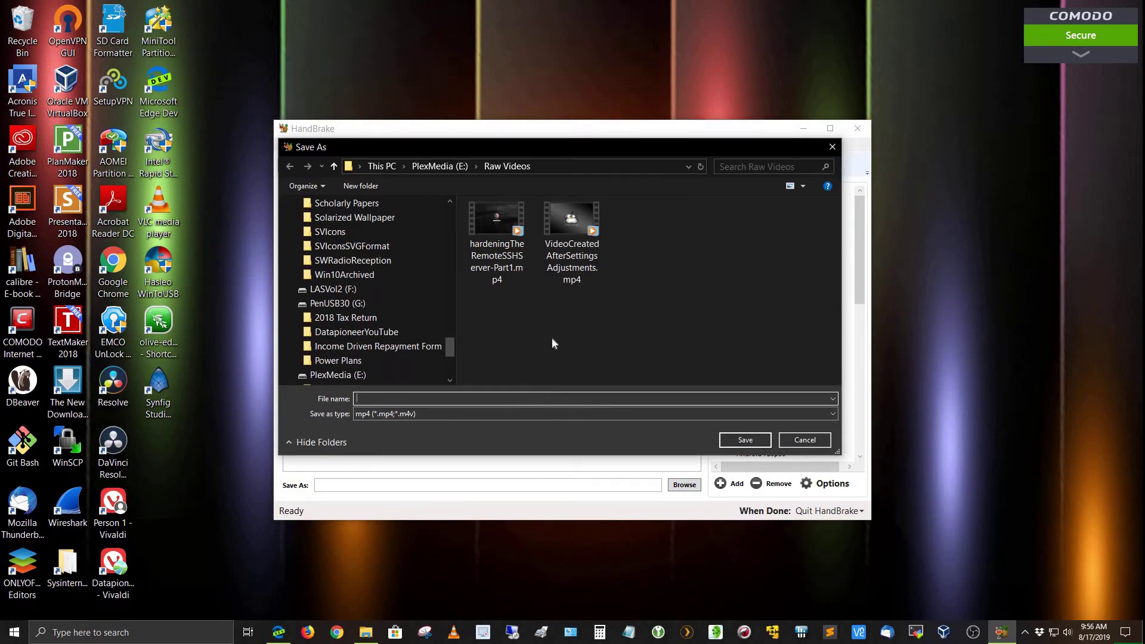
type("ha")
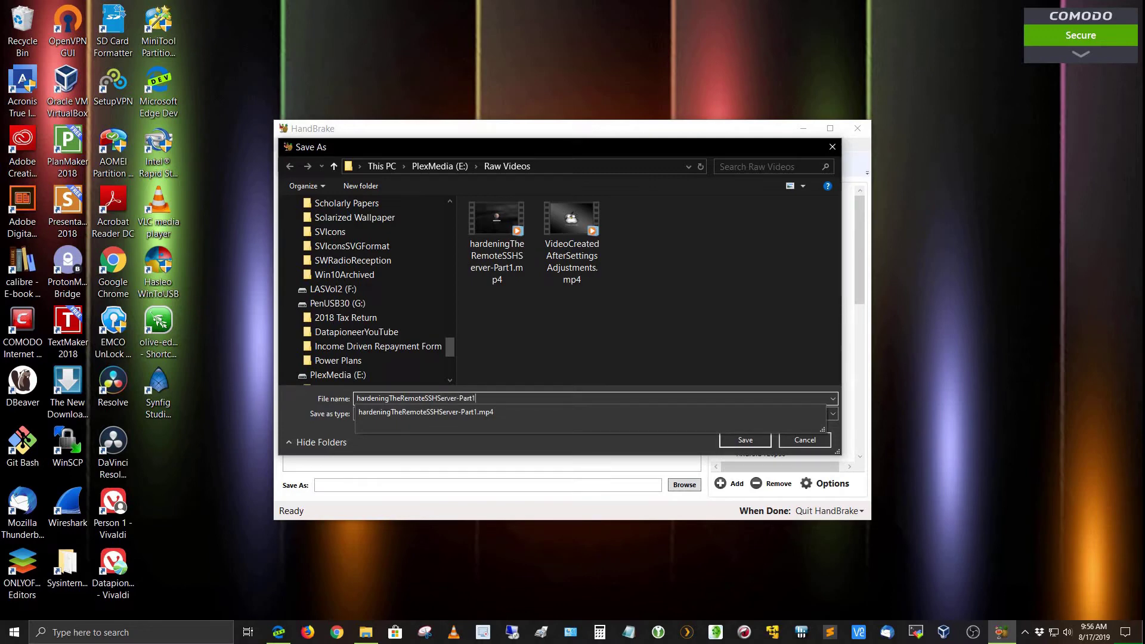
type("kv")
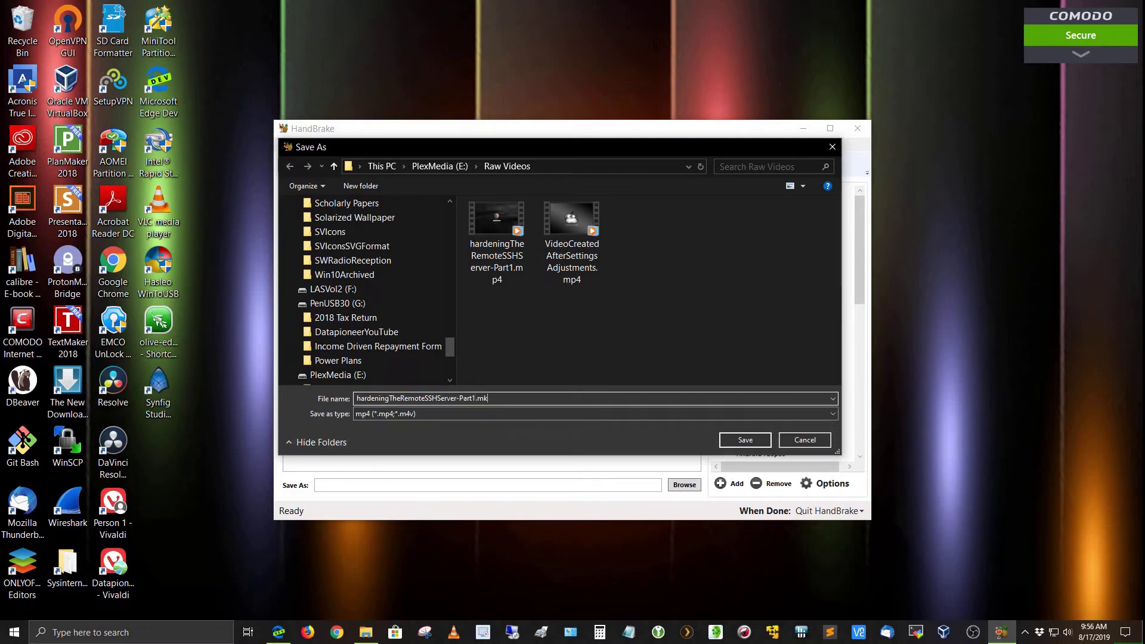
left_click(834, 413)
left_click(611, 434)
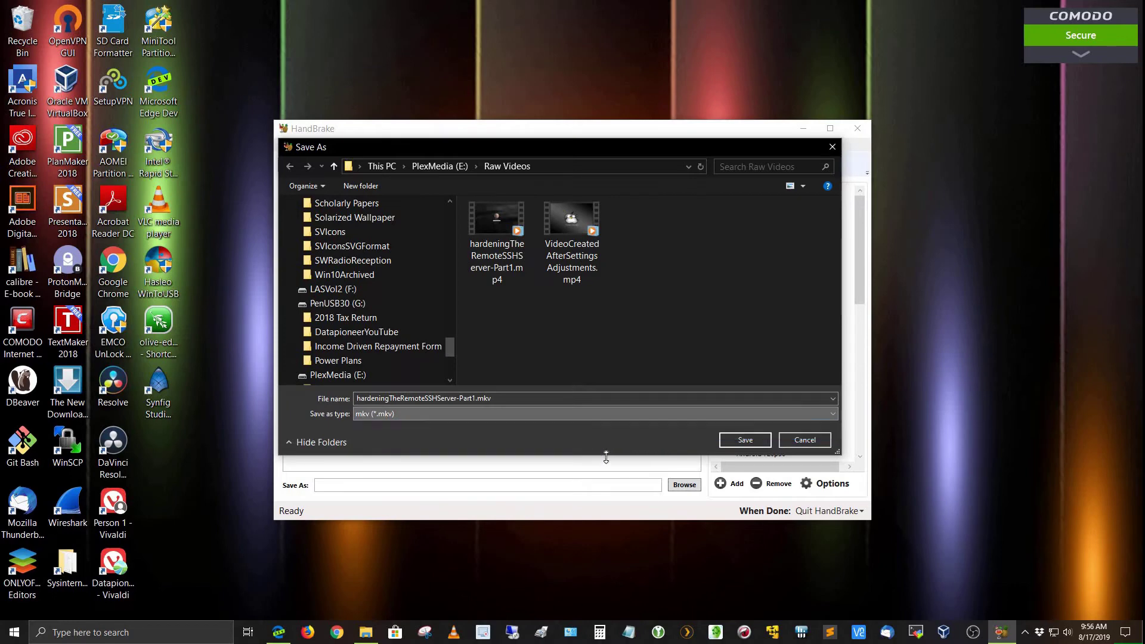
left_click(729, 442)
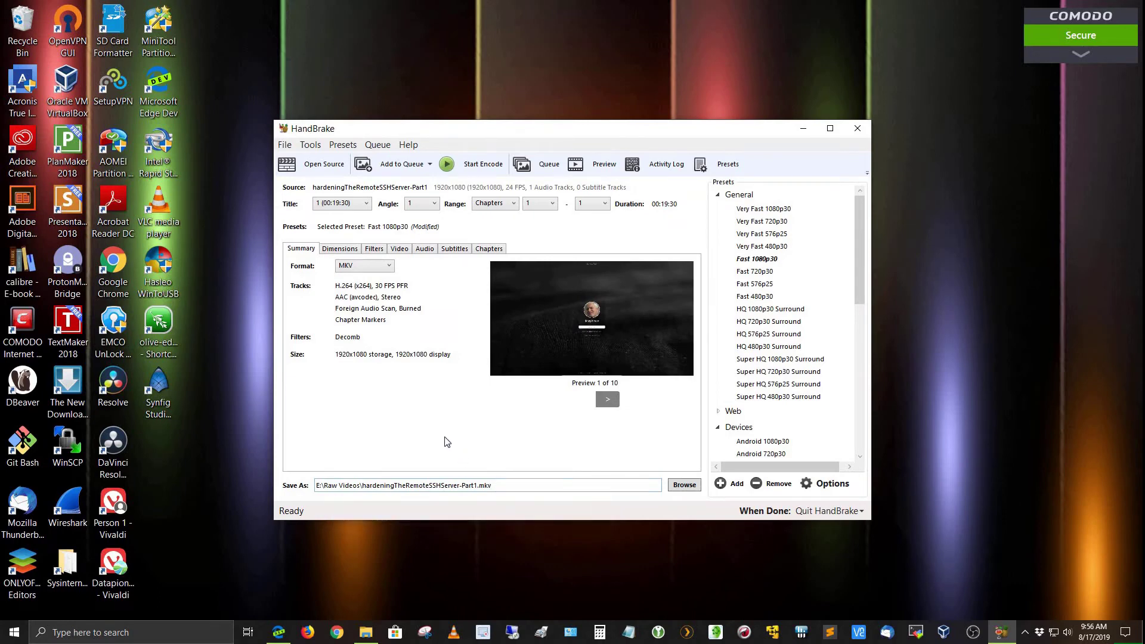
Review the Dimensions, Filters, Video, Audio, Subtitles and Chapters settings of the encode and return to the Summary
left_click(338, 250)
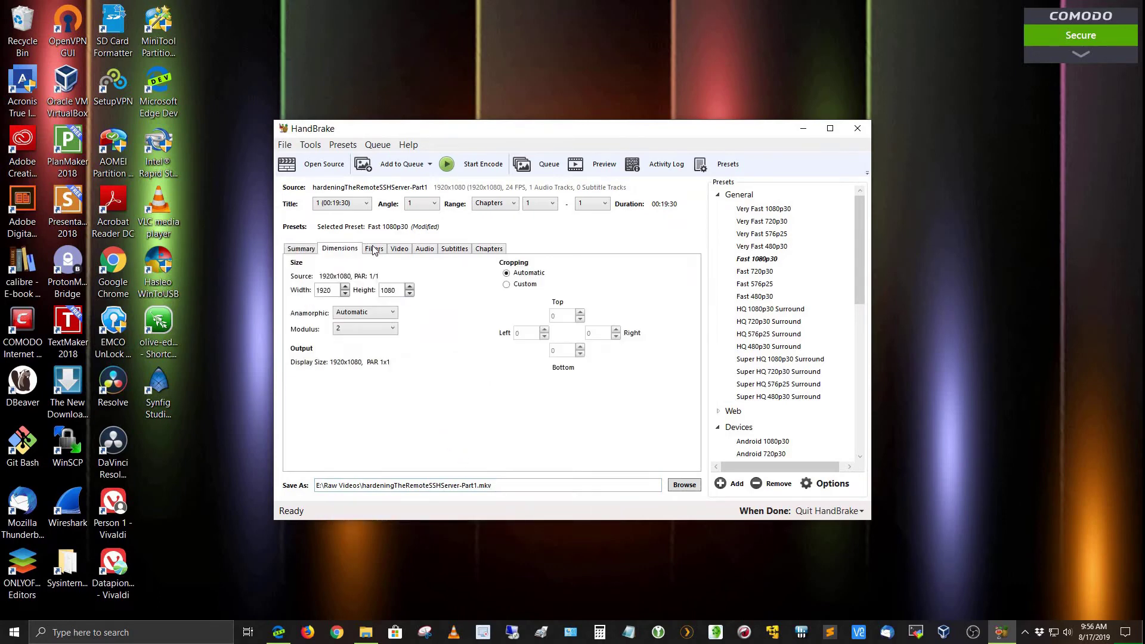
left_click(374, 251)
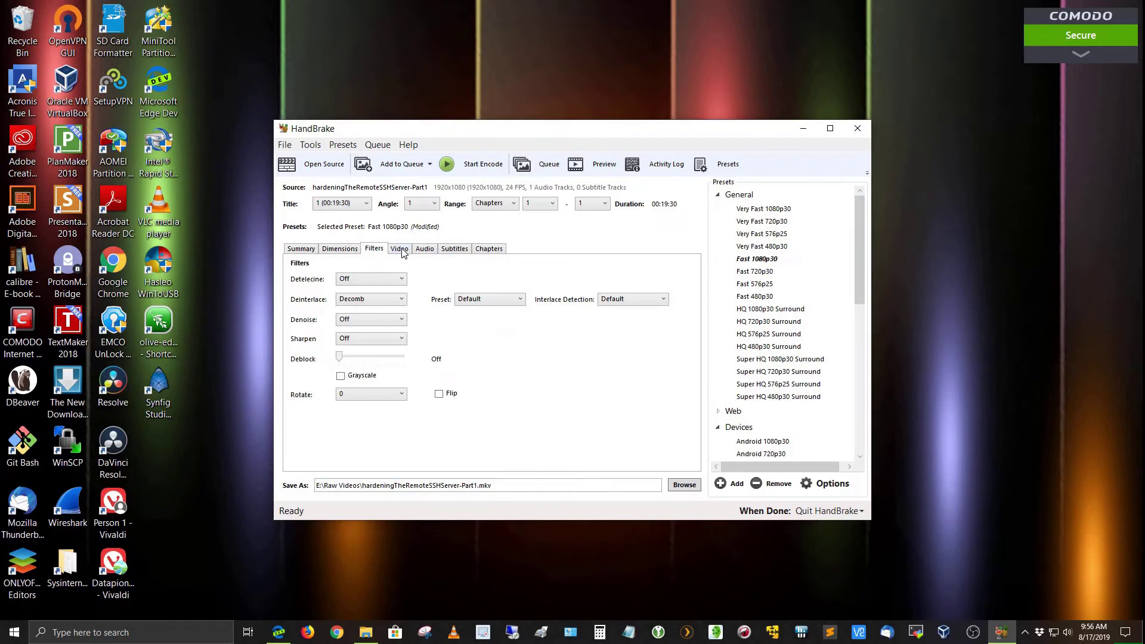
left_click(402, 251)
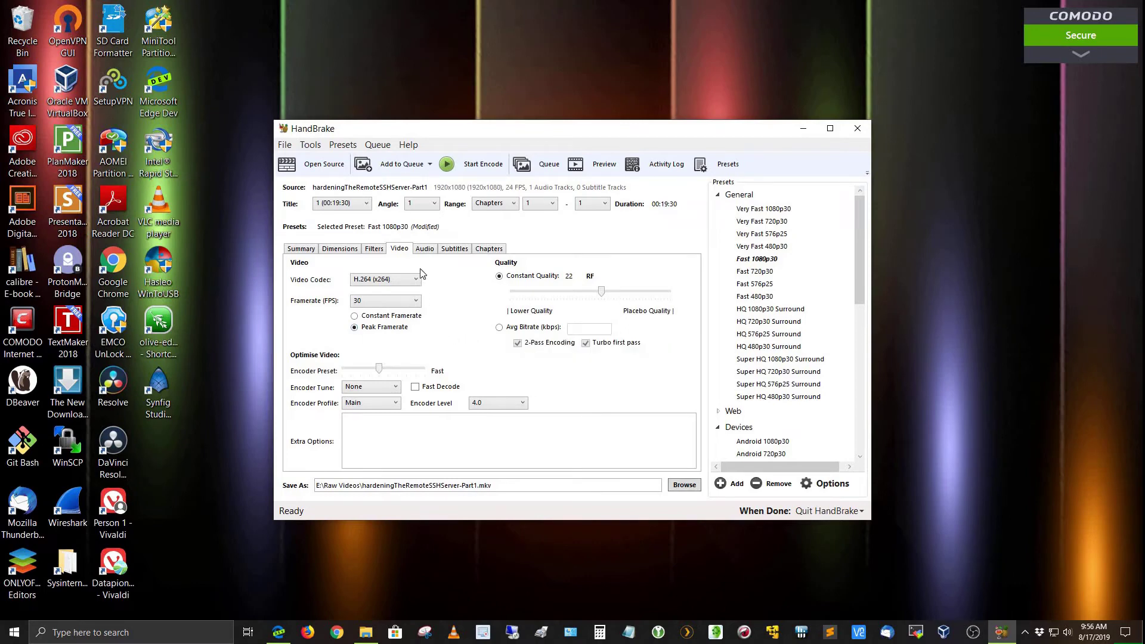
left_click(425, 250)
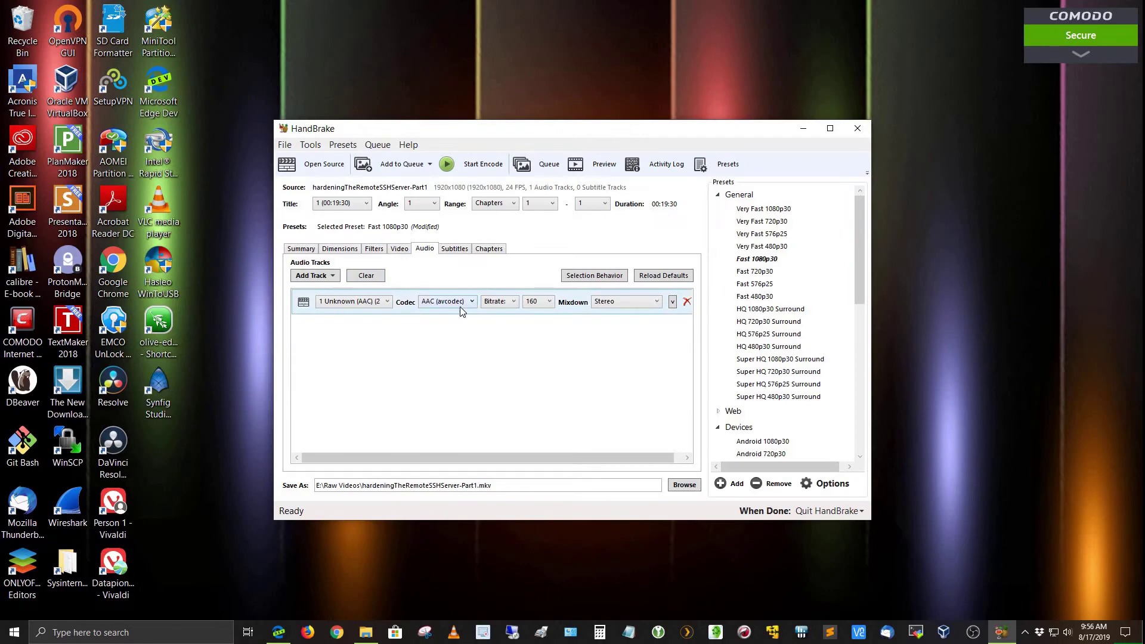
left_click(453, 253)
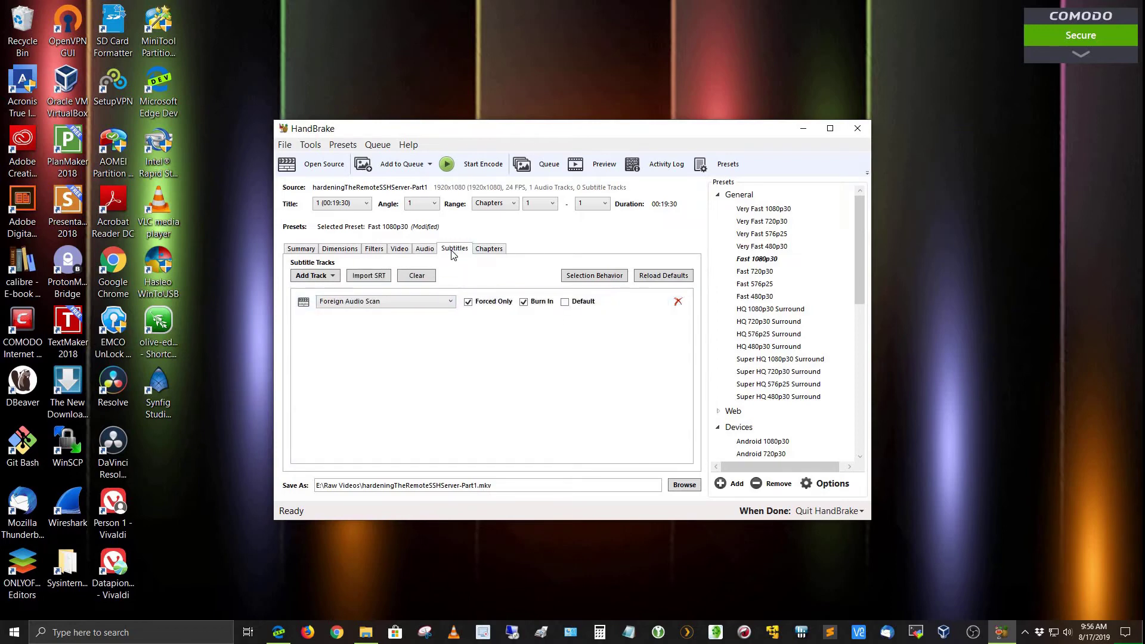
left_click(484, 249)
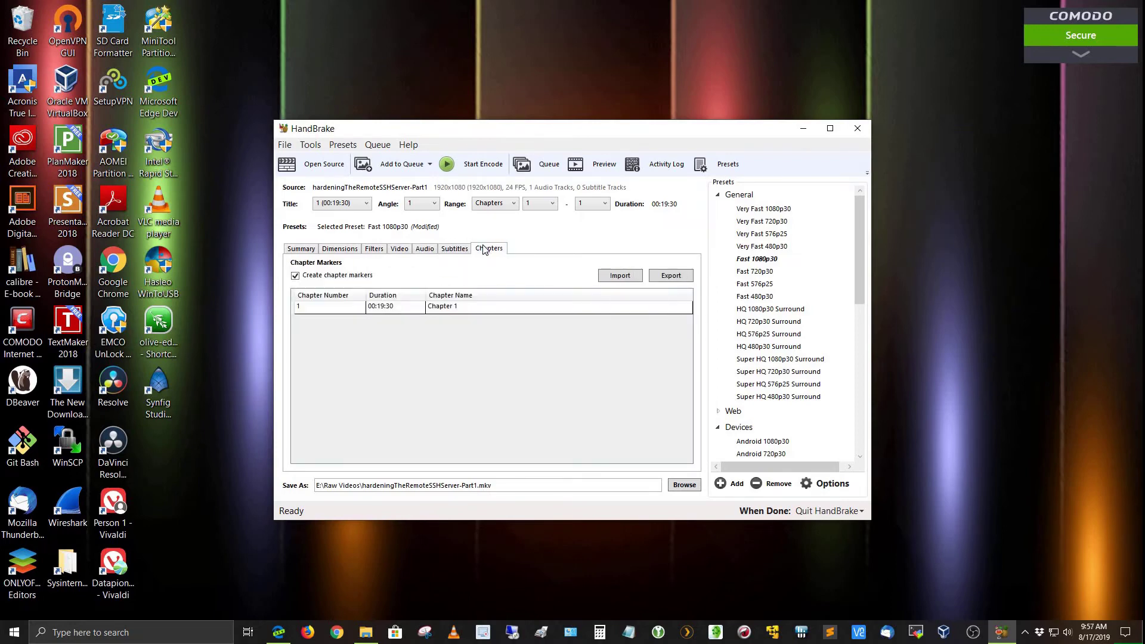
left_click(302, 250)
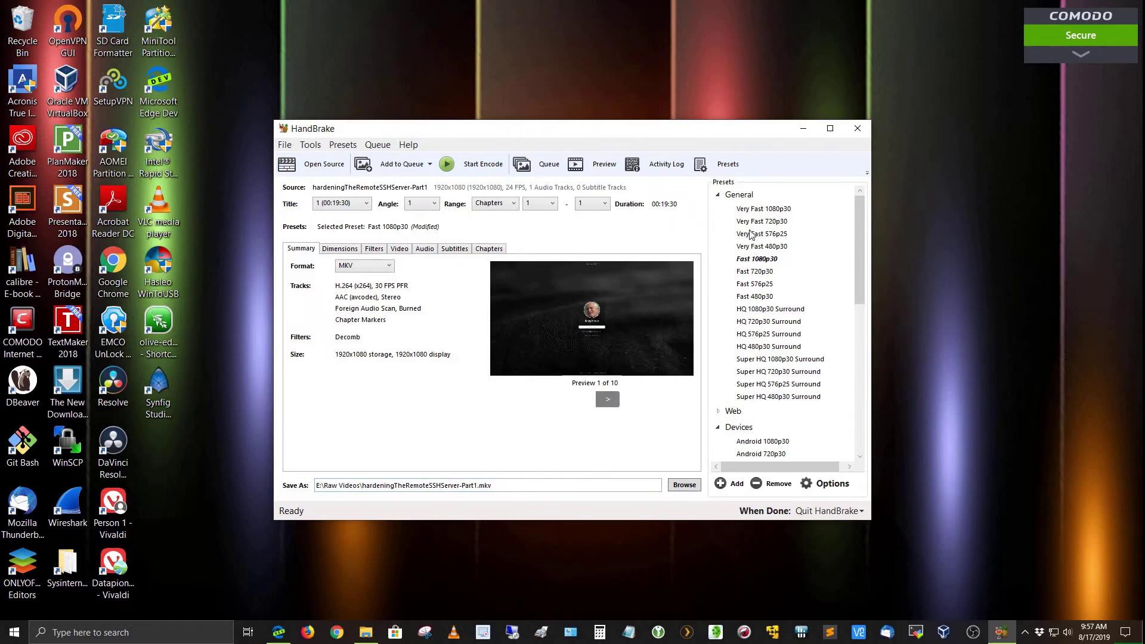
Hide and reshow the presets list, browse through its General and Devices presets, and expand the Legacy category
left_click(729, 166)
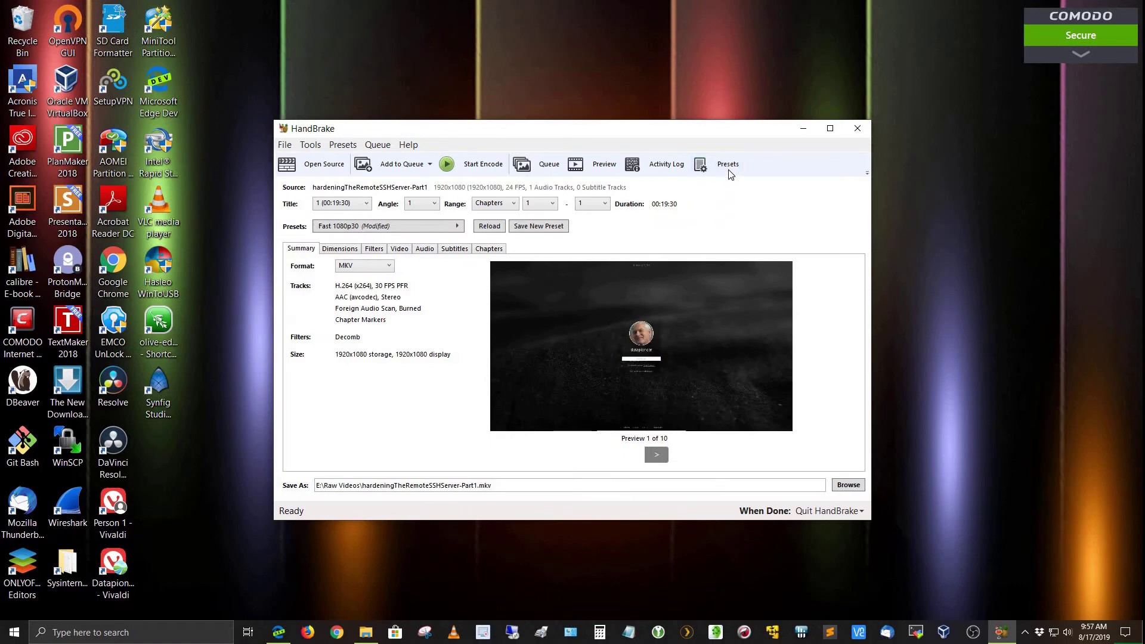
left_click(729, 171)
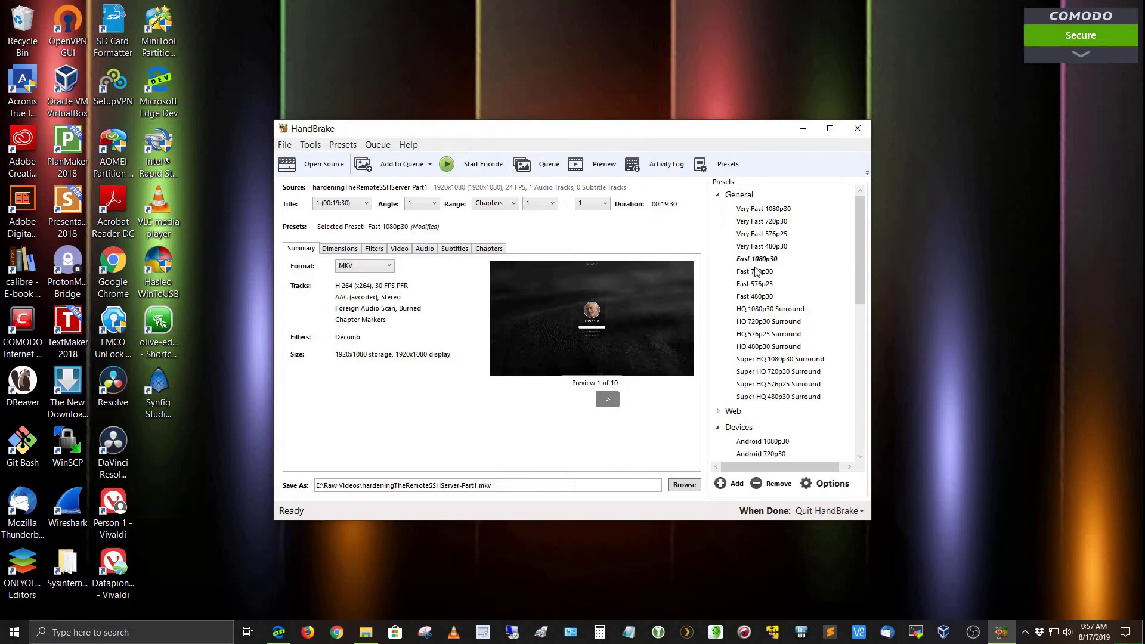
mouse_move(776, 265)
left_click_drag(862, 288, 850, 363)
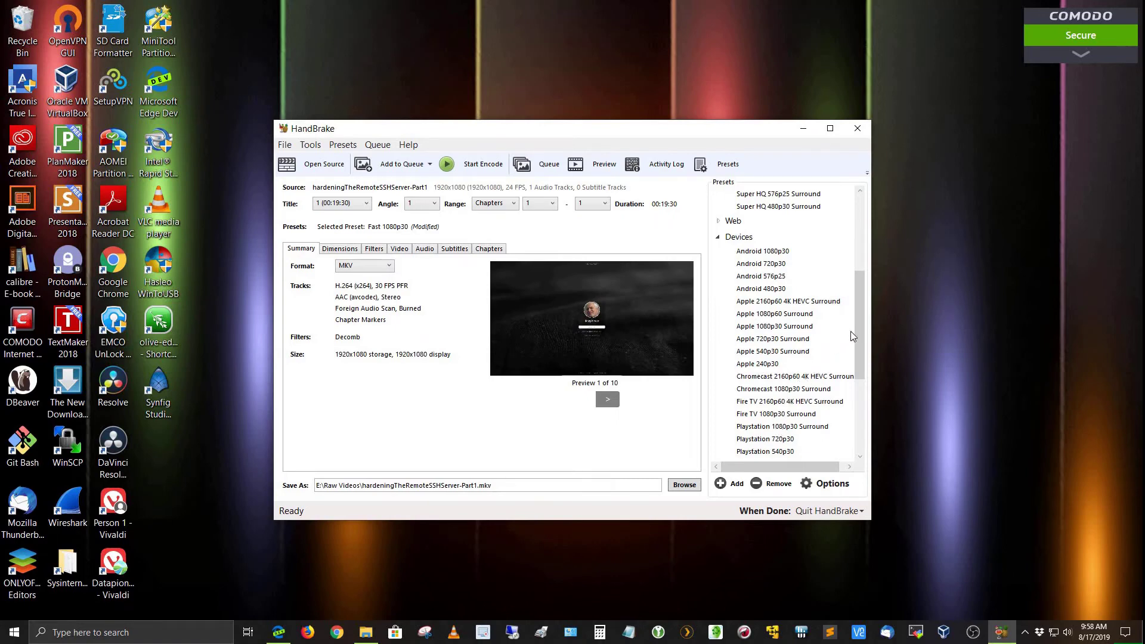
left_click_drag(859, 323, 856, 409)
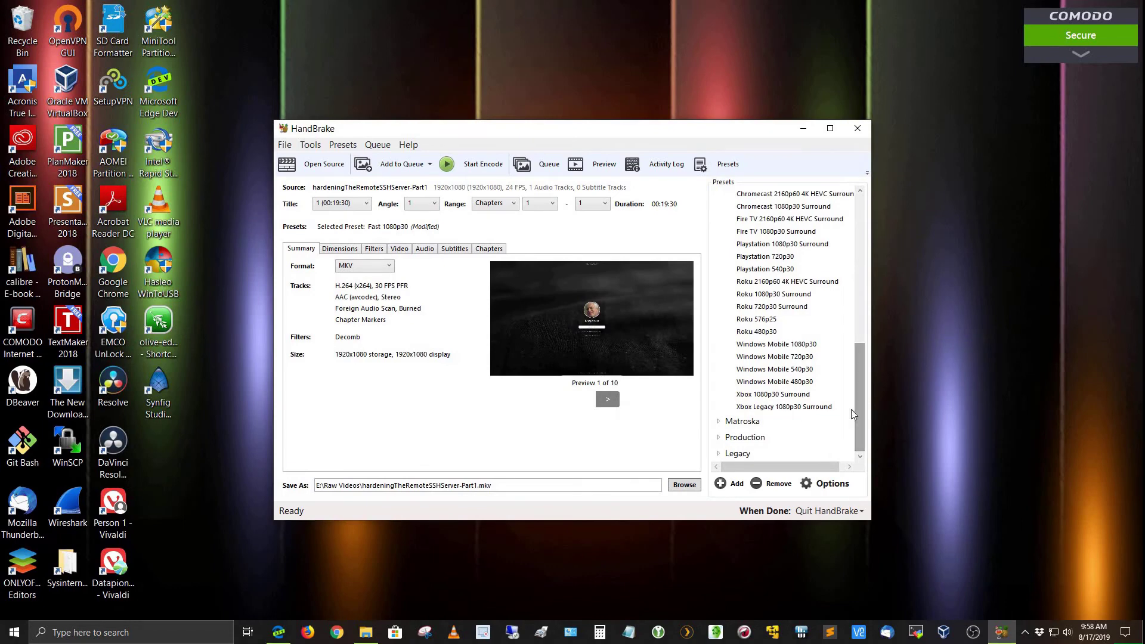
double_click(732, 451)
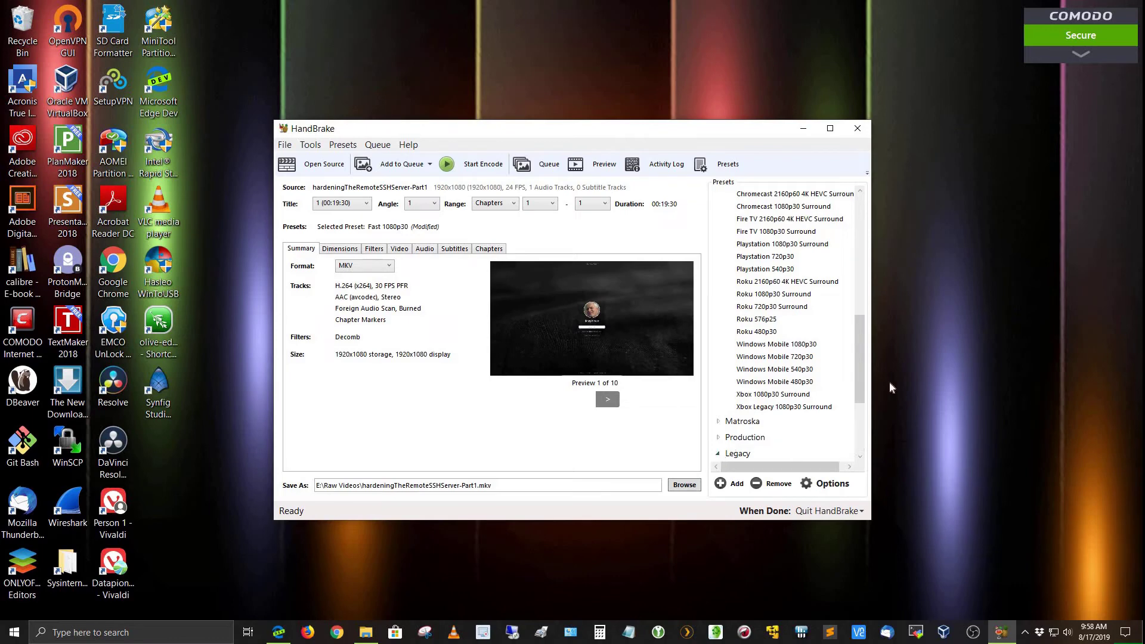
Look through the presets in the Legacy, Production and Matroska categories and return to the General presets
scroll(855, 398, "down", 3)
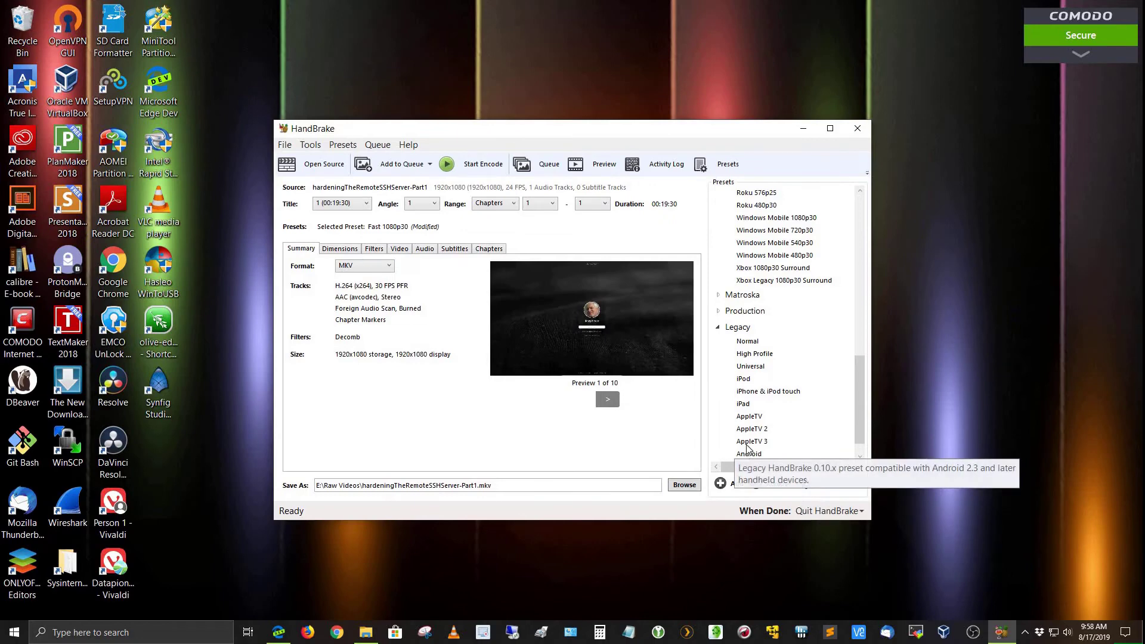
left_click(717, 312)
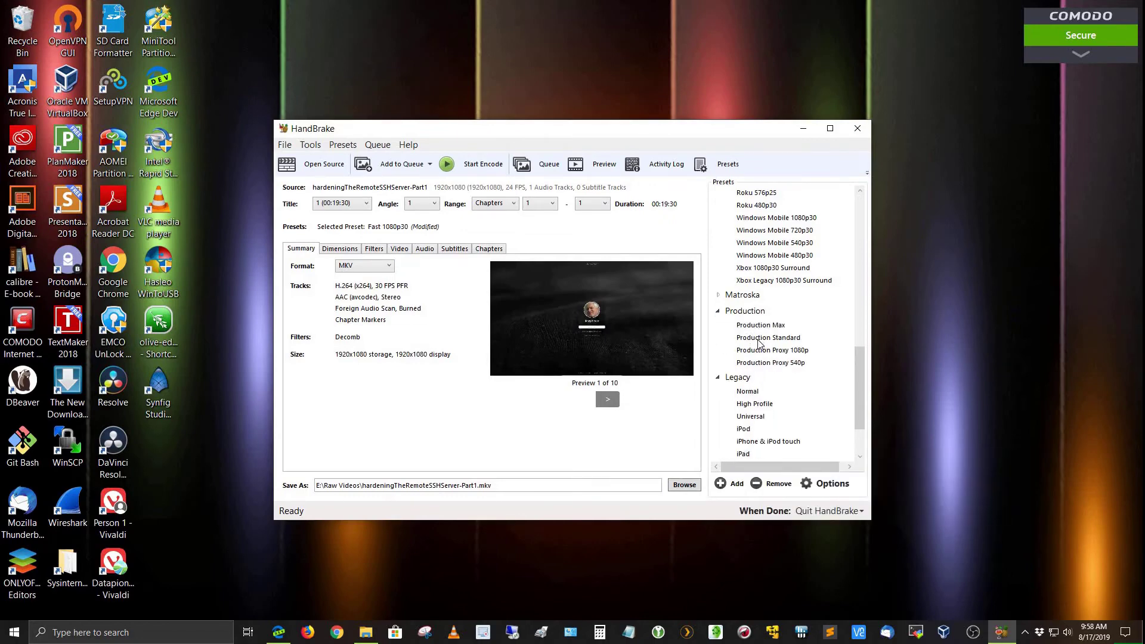
left_click(718, 296)
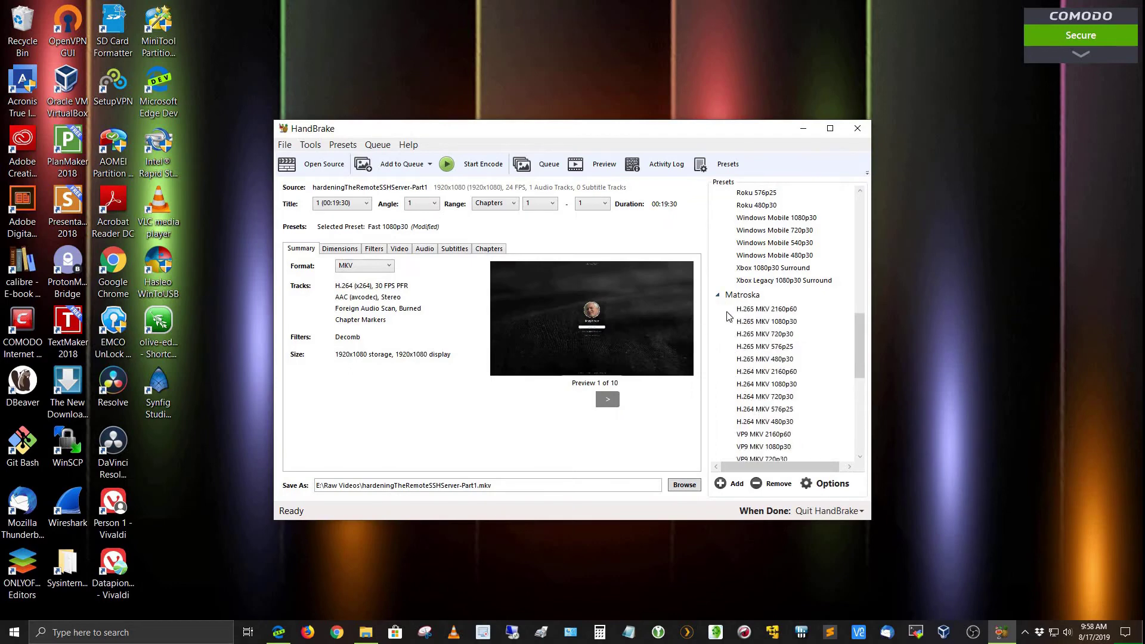
left_click(718, 295)
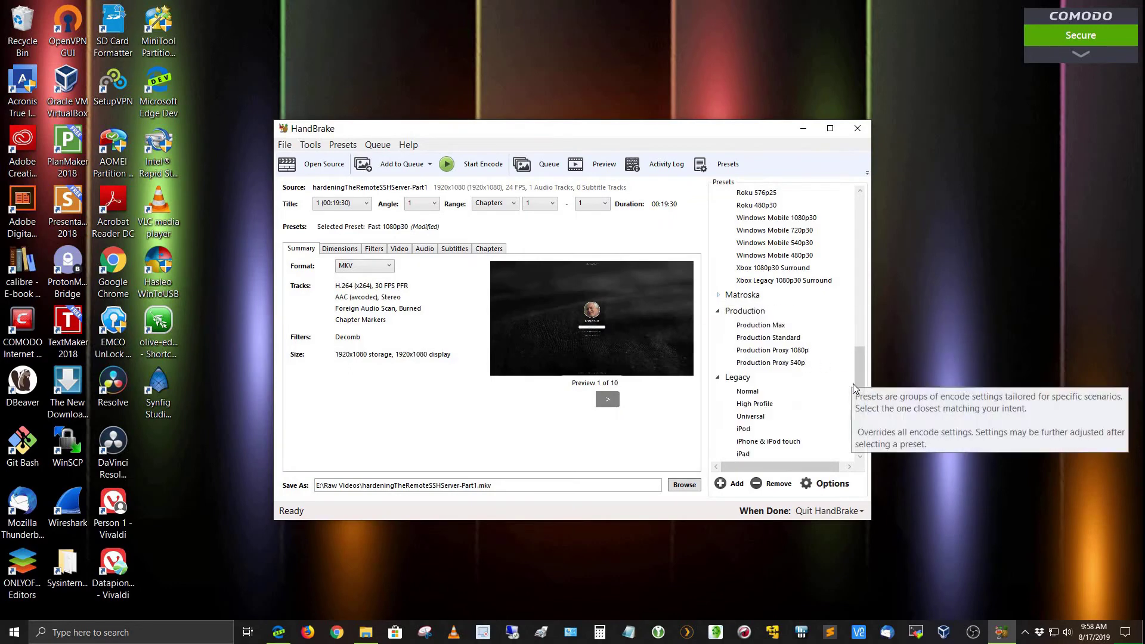
left_click_drag(856, 384, 786, 257)
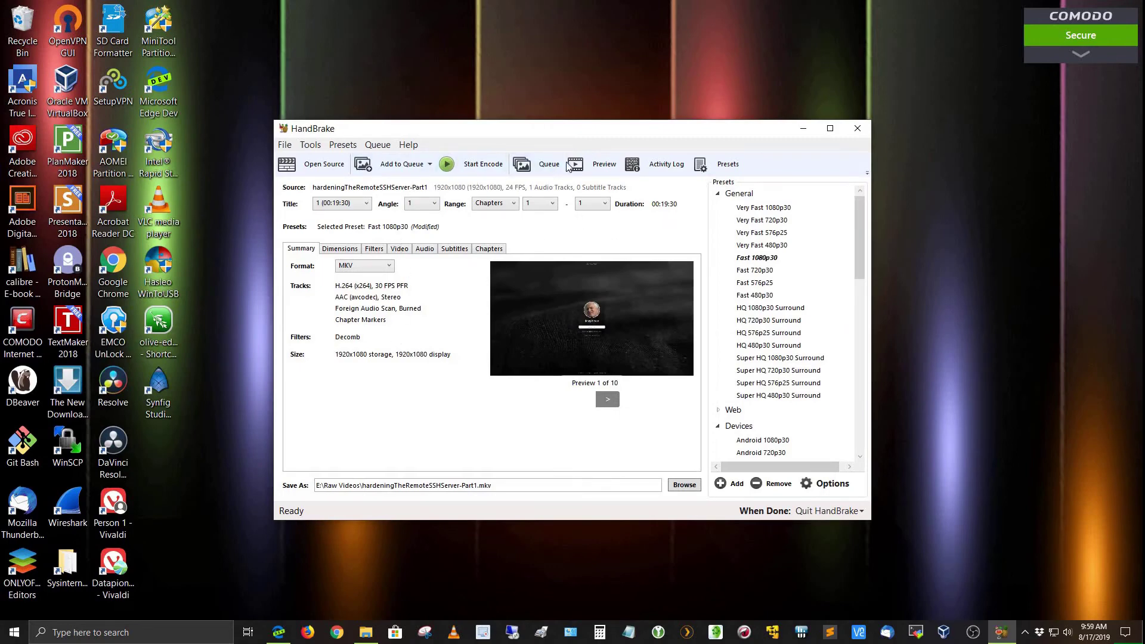
Add the MKV encode to the queue, run it to the end, and accept the Quit HandBrake action
left_click(396, 170)
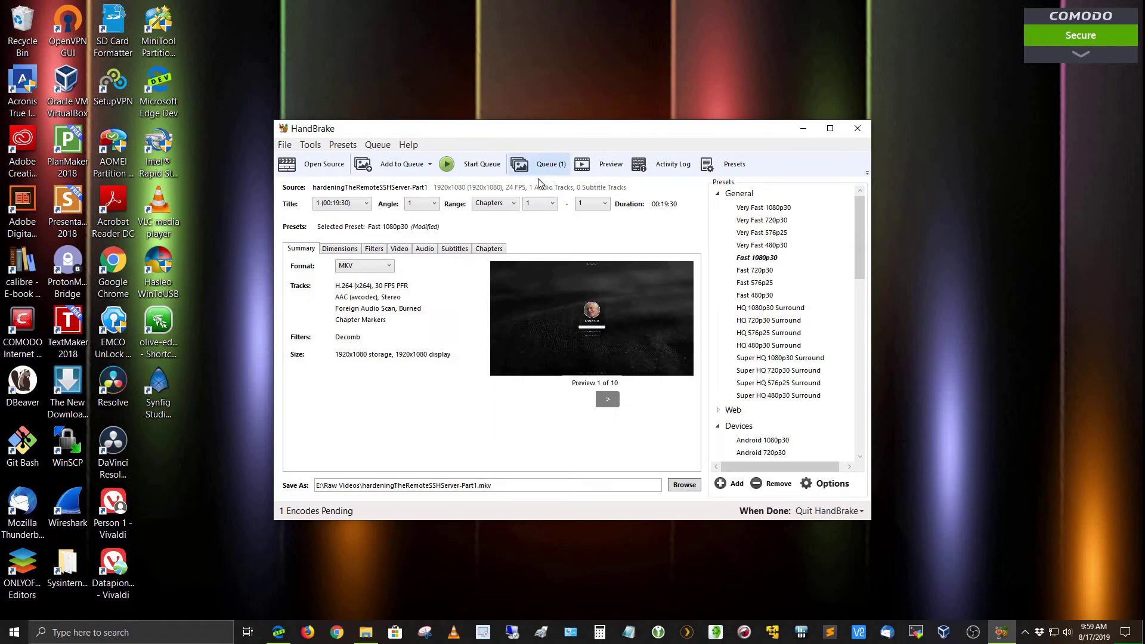
left_click(468, 172)
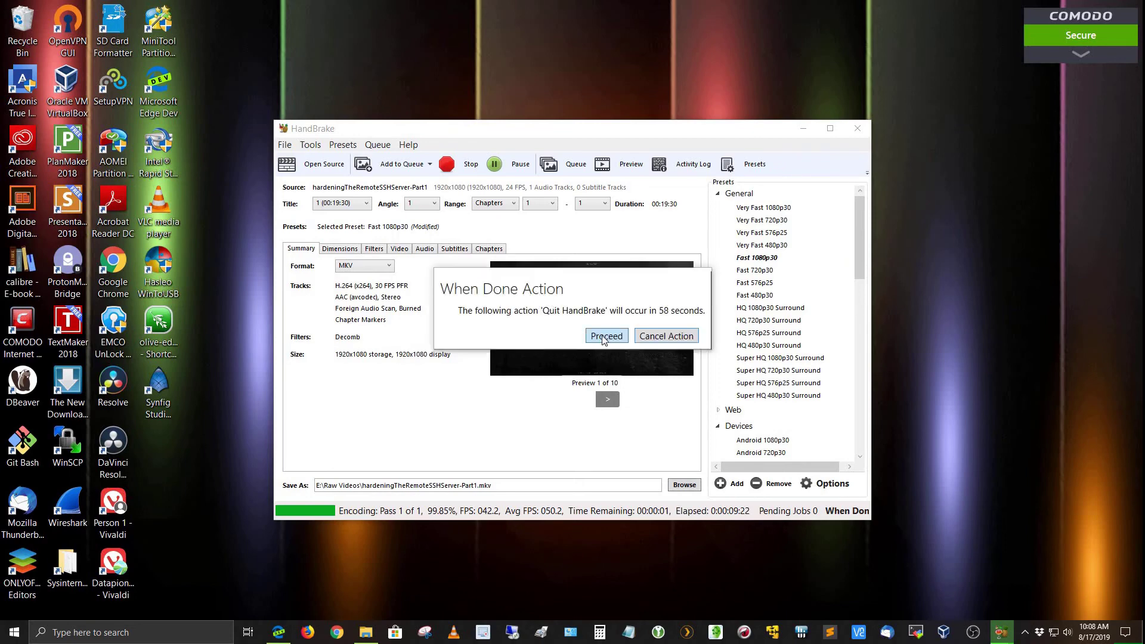
key("Return")
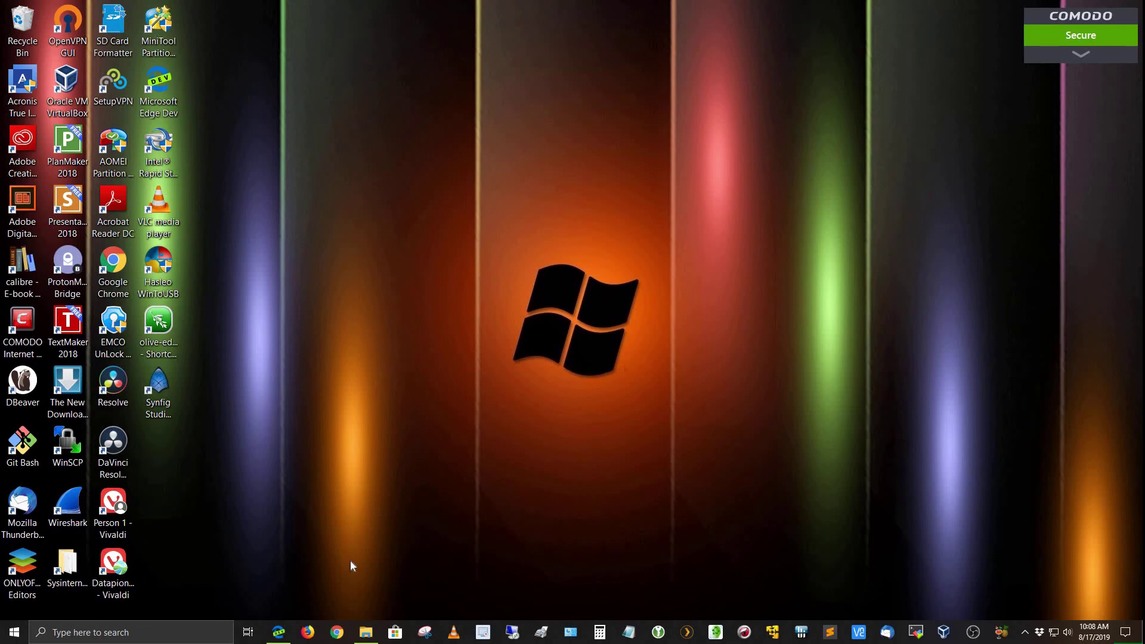
Bring up the Raw Videos folder in a maximized File Explorer window and check the file size of hardeningTheRemoteSSHServer-Part1.mp4 in its properties
left_click(366, 631)
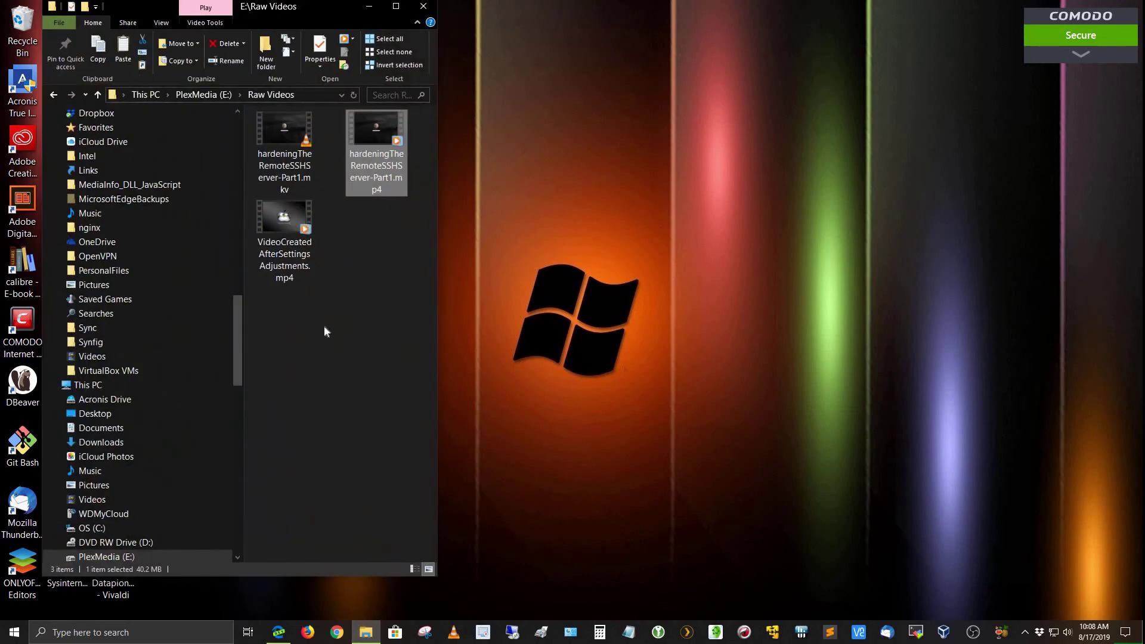
left_click(395, 6)
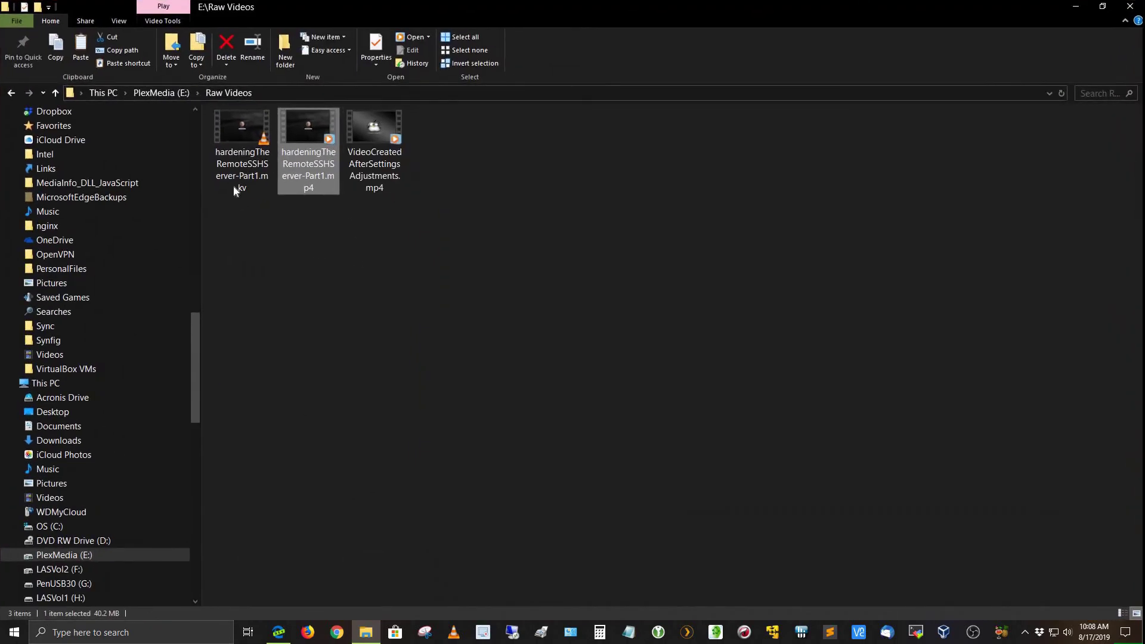
right_click(321, 174)
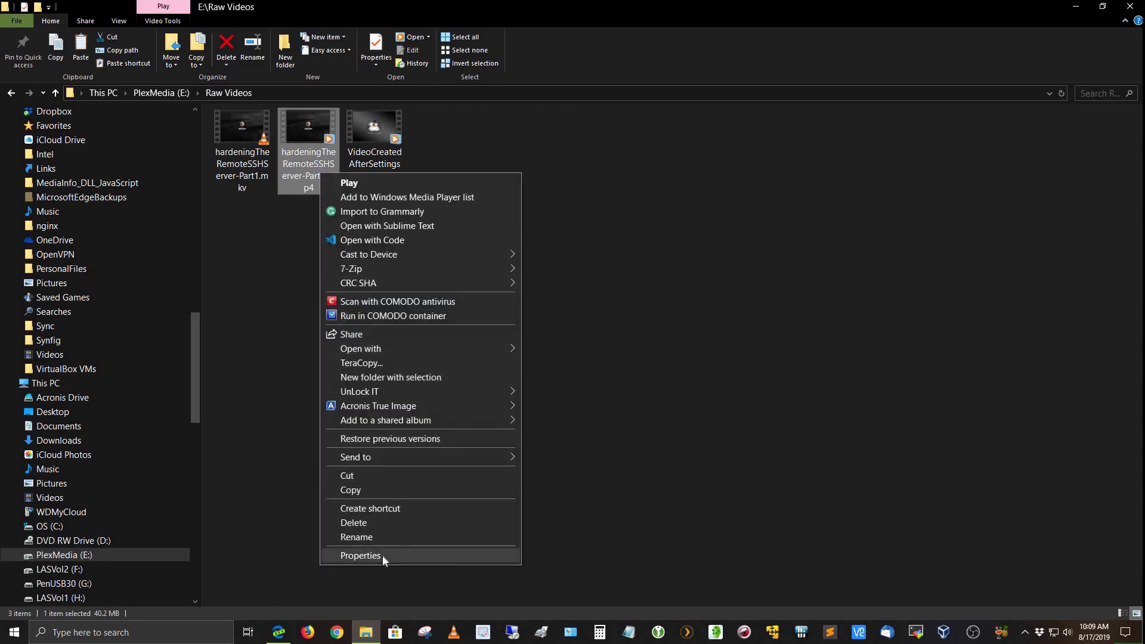
left_click(381, 555)
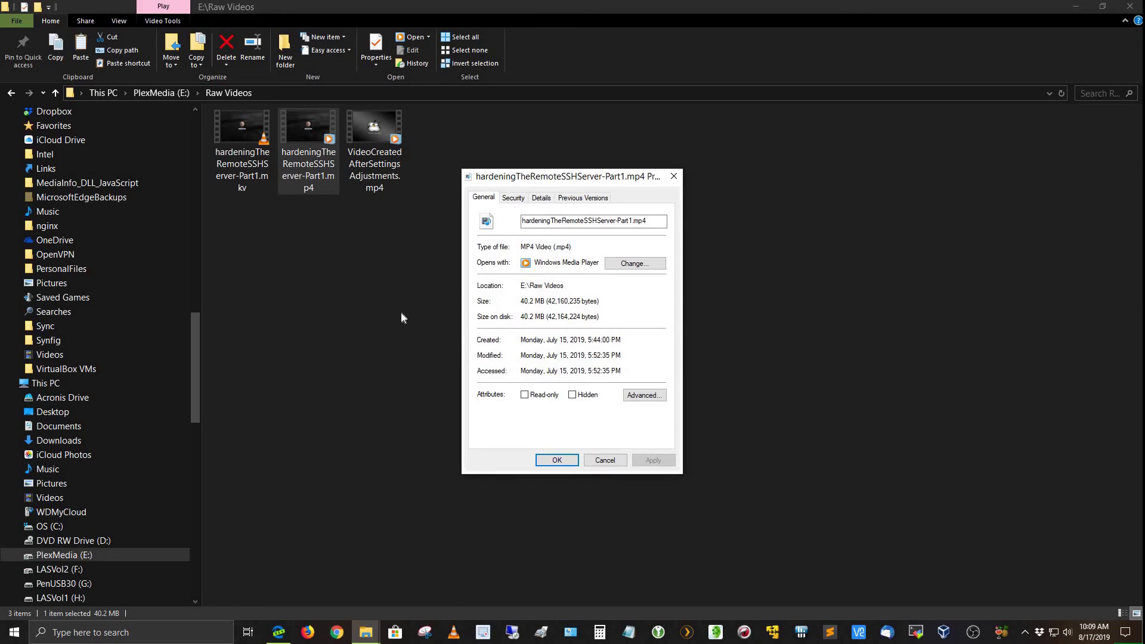
key("Escape")
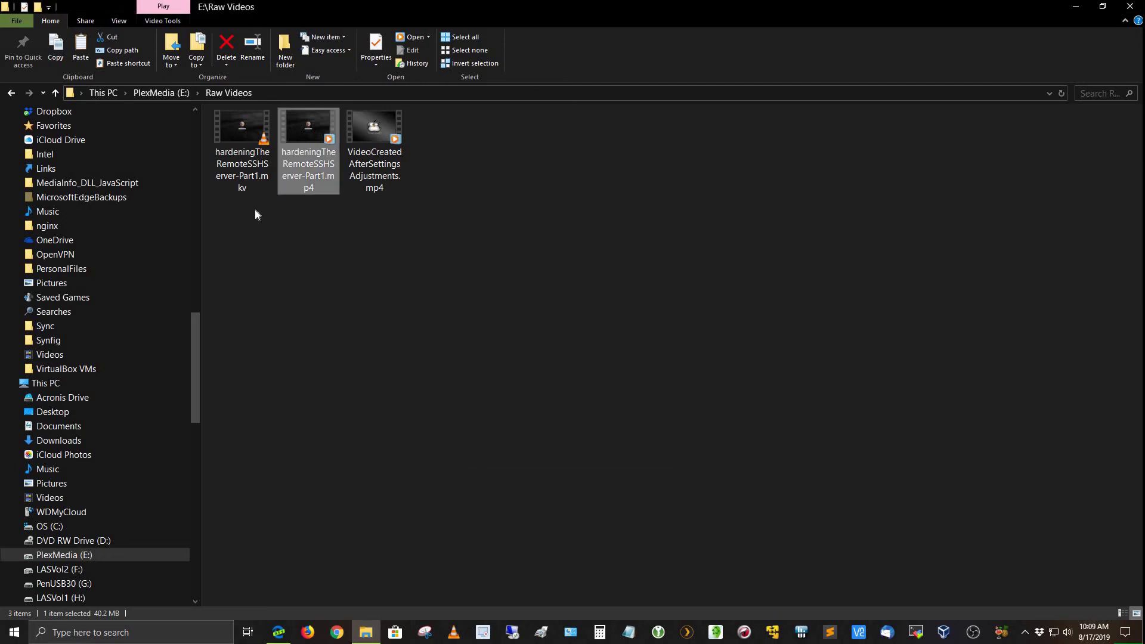
Check the file size of the encoded hardeningTheRemoteSSHServer-Part1.mkv in its properties and close them
right_click(242, 153)
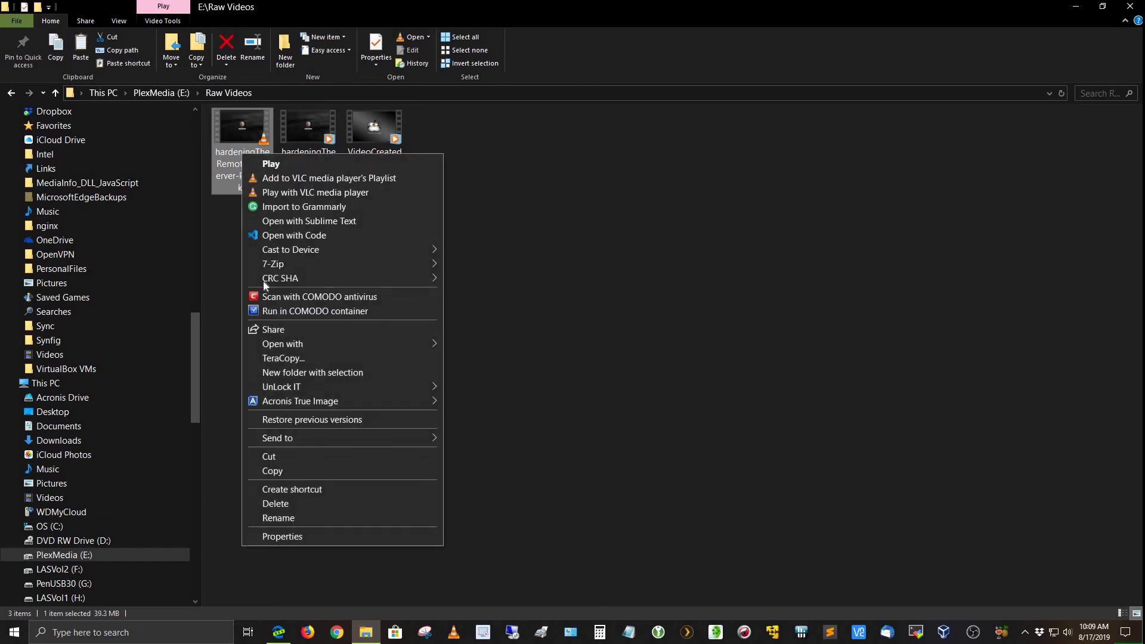
left_click(292, 536)
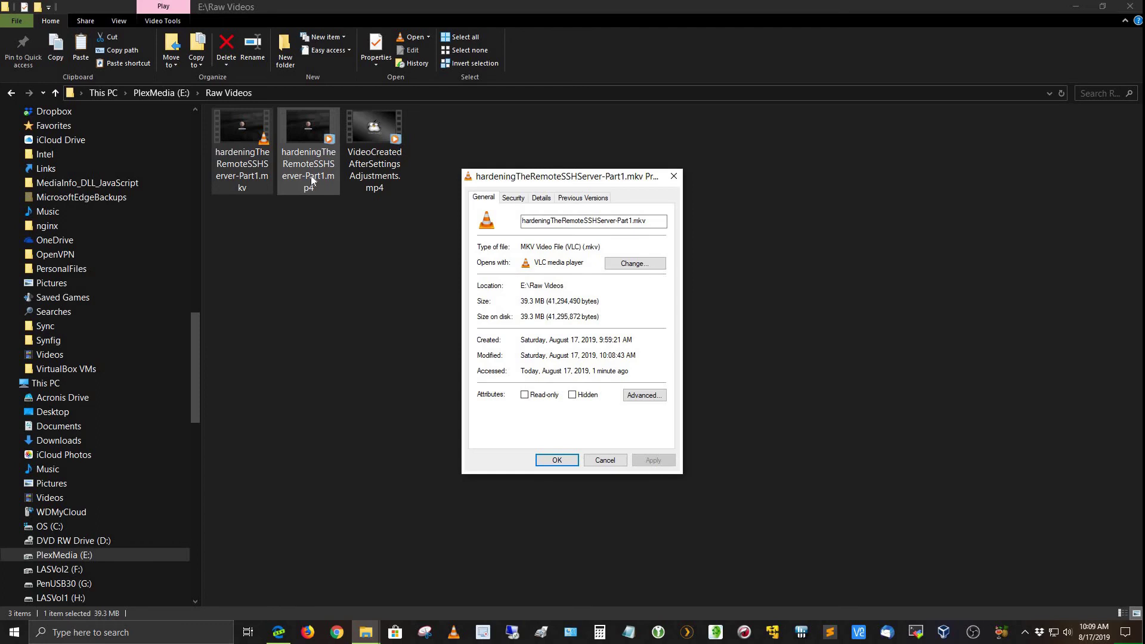
left_click_drag(604, 460, 437, 316)
left_click(604, 460)
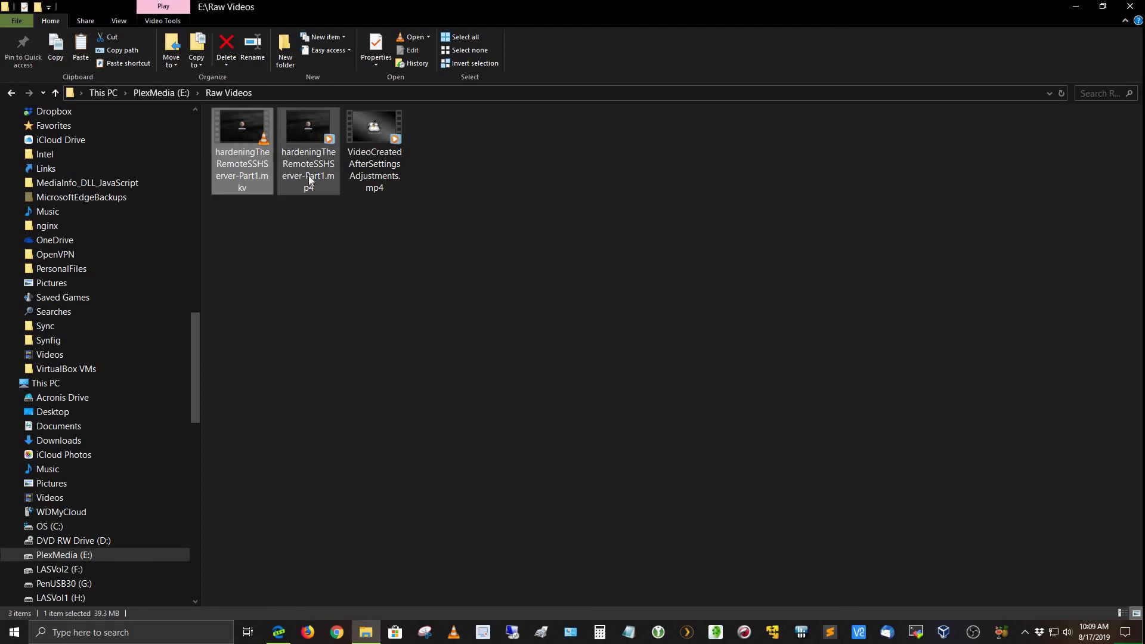
Reopen the properties of hardeningTheRemoteSSHServer-Part1.mp4 to compare its size with the MKV version, and close them
right_click(309, 175)
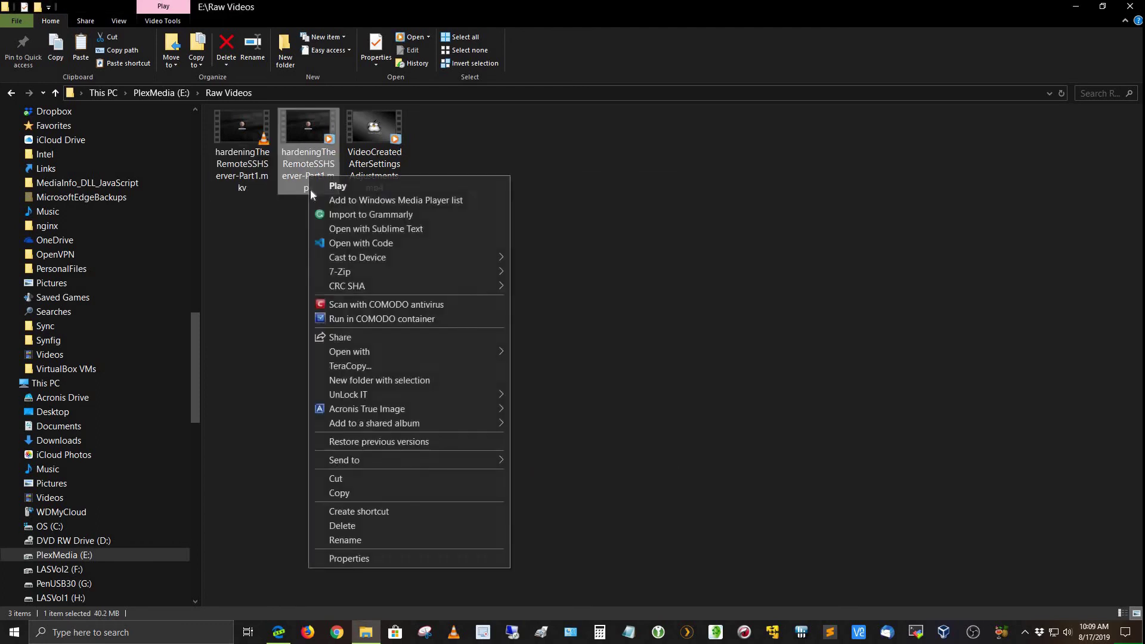
left_click(377, 555)
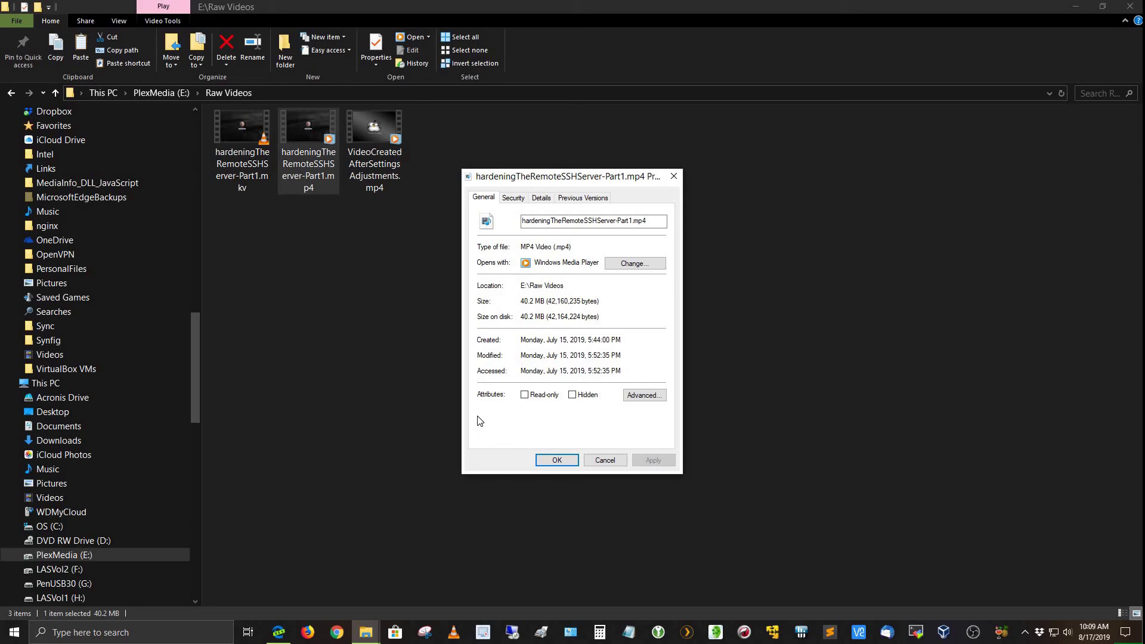
left_click(604, 459)
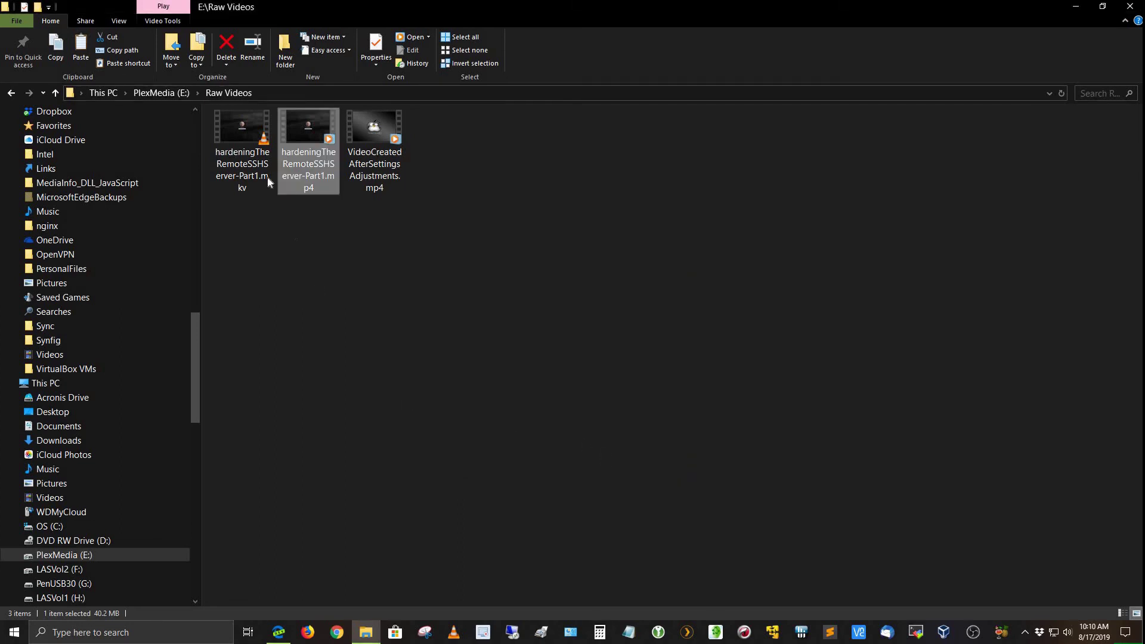
Play hardeningTheRemoteSSHServer-Part1.mkv in VLC media player and show the playback controls
mouse_move(237, 167)
left_click(233, 153)
right_click(234, 152)
left_click(262, 161)
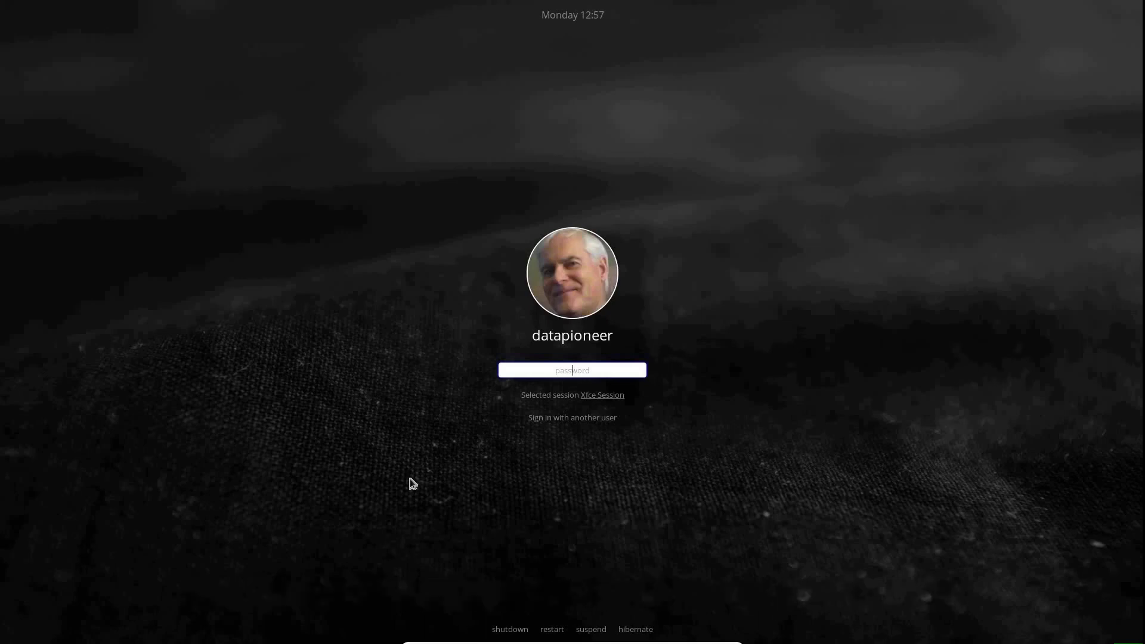
mouse_move(741, 456)
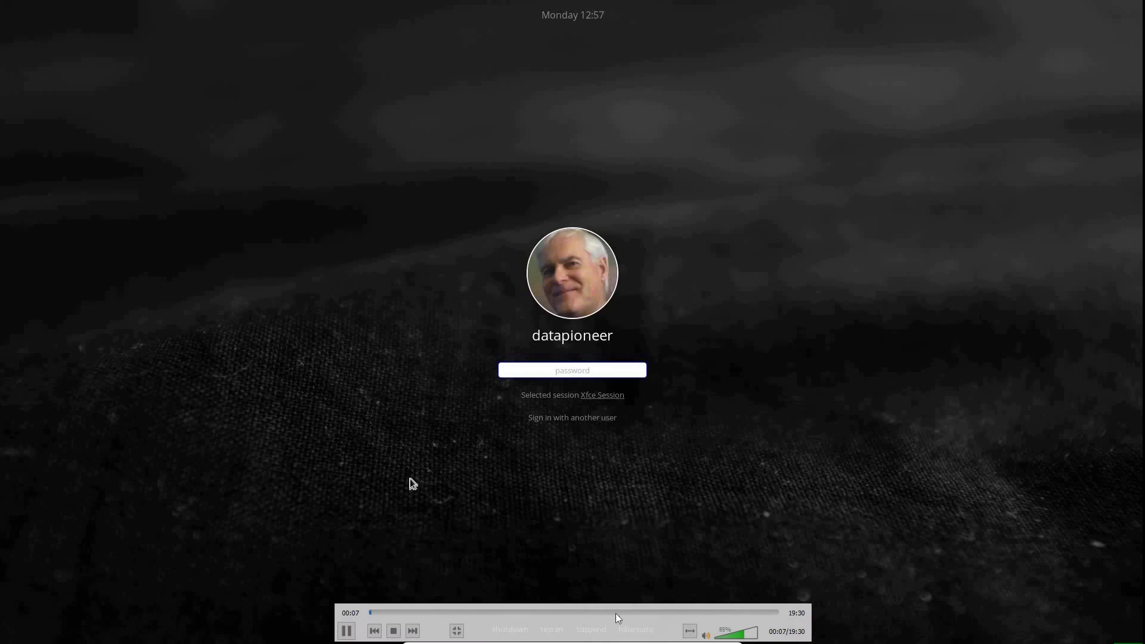